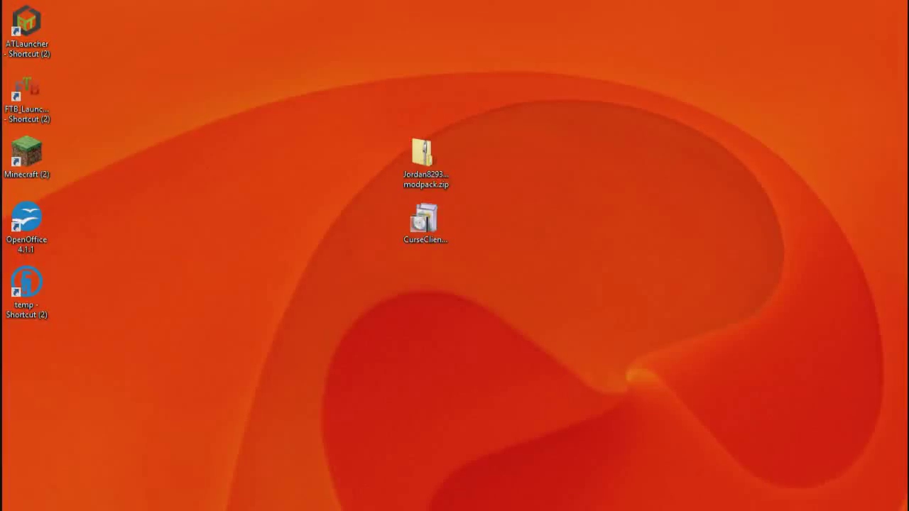
Spread the modpack zip and the Curse installer further apart on the desktop.
left_click_drag(433, 181, 434, 121)
left_click_drag(425, 221, 424, 329)
left_click(436, 381)
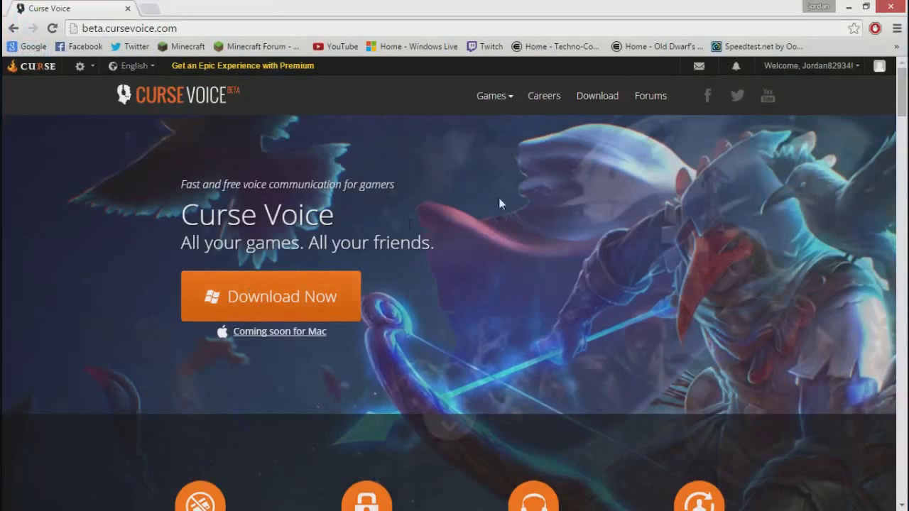
Clear the browser from view, run CurseClientSetup.exe to install Curse, and launch it.
left_click(847, 7)
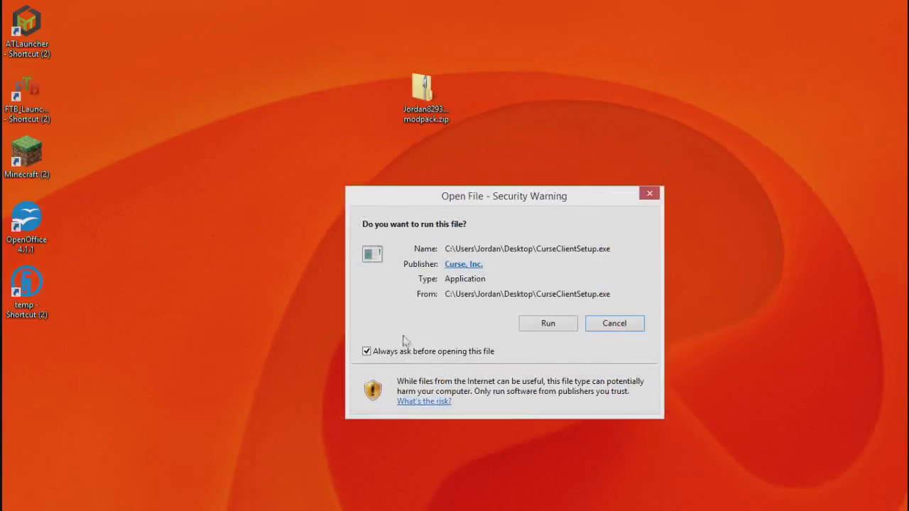
left_click(546, 326)
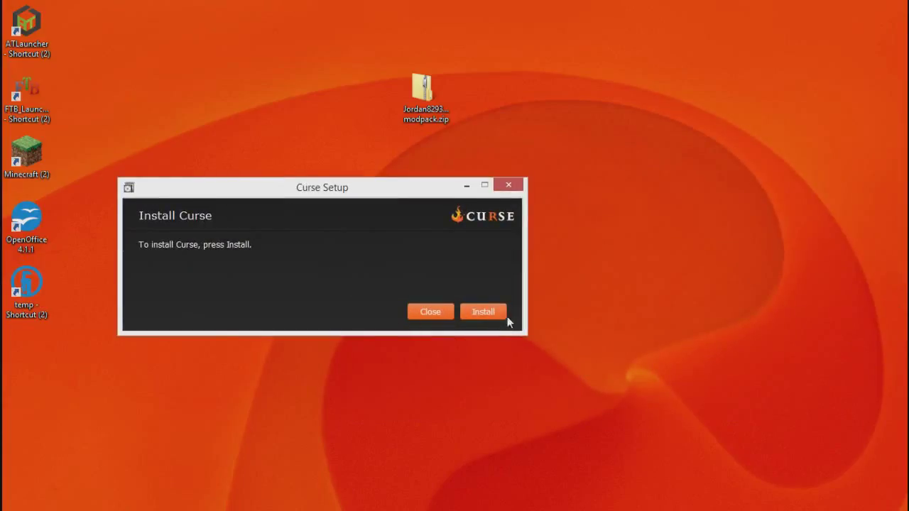
left_click(500, 316)
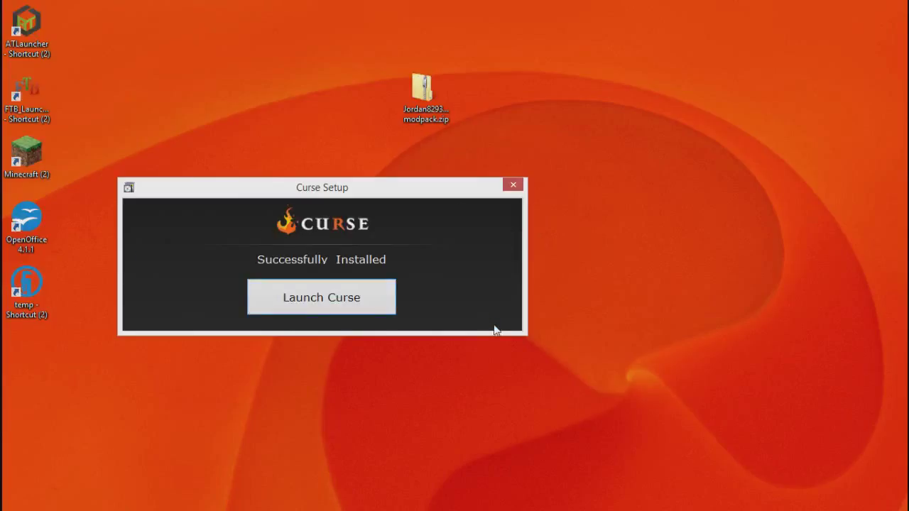
left_click(358, 310)
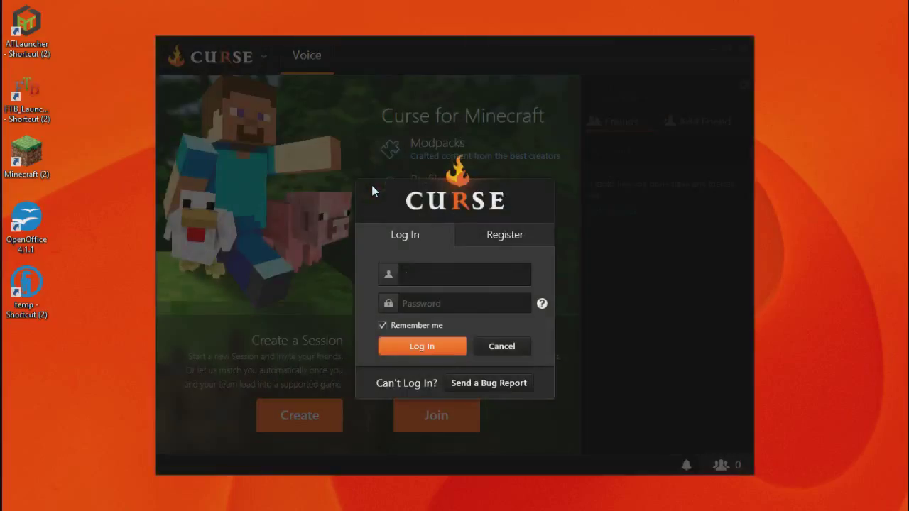
Check the Curse registration form, return to the login form and move the window out of view for signing in.
left_click(484, 232)
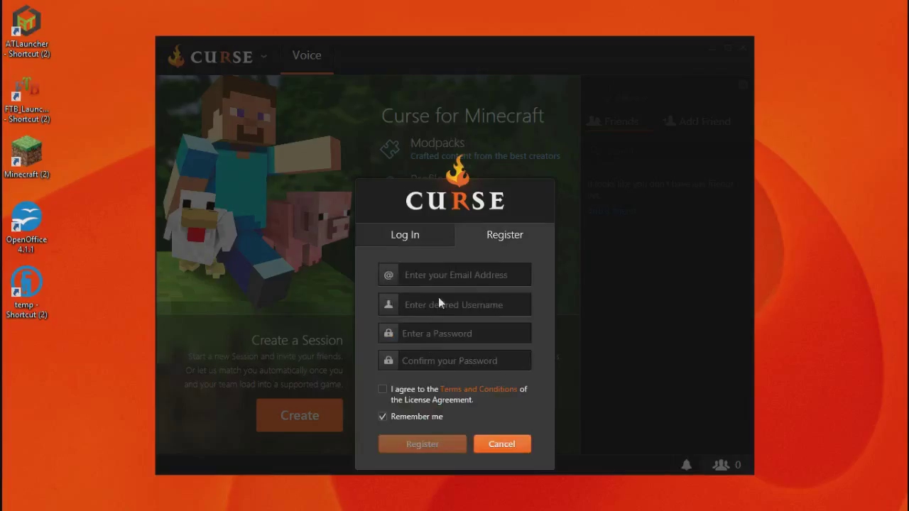
left_click(415, 248)
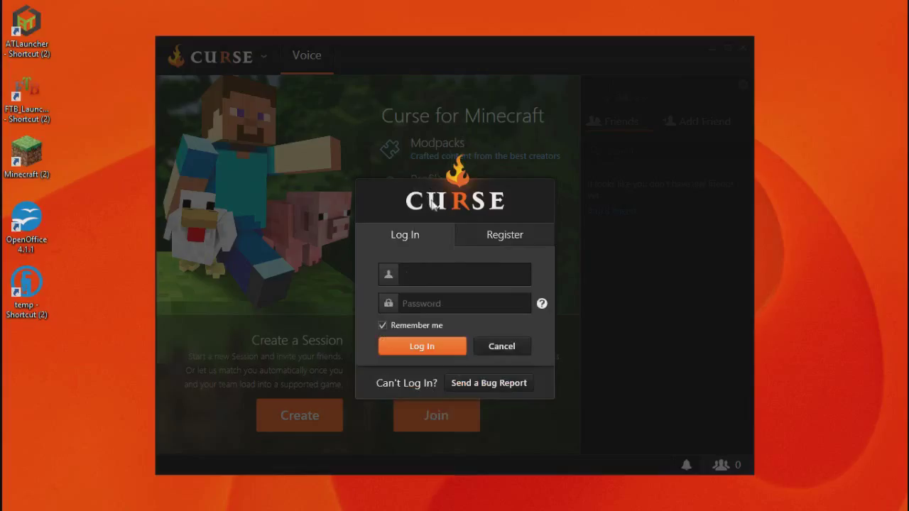
left_click_drag(447, 210, 908, 179)
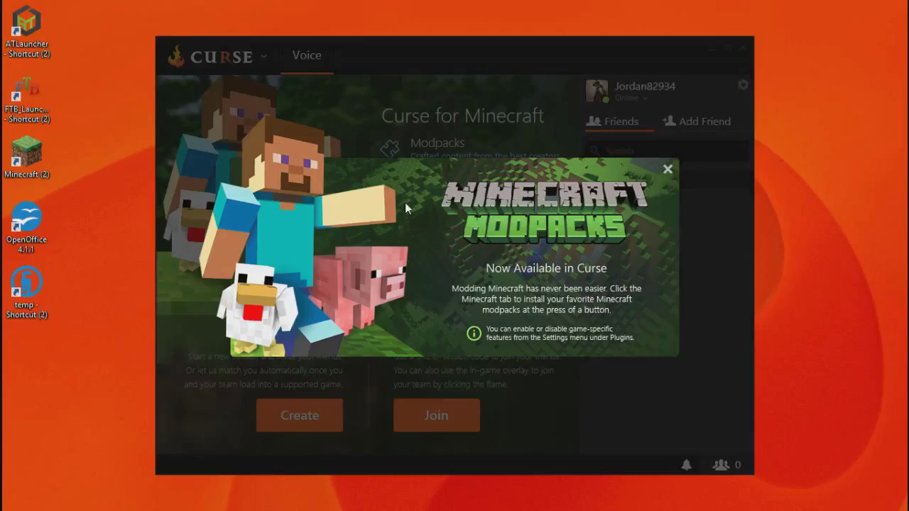
Dismiss the Minecraft Modpacks announcement and go through the welcome, profile and Friend Sync pages without changes.
left_click(668, 169)
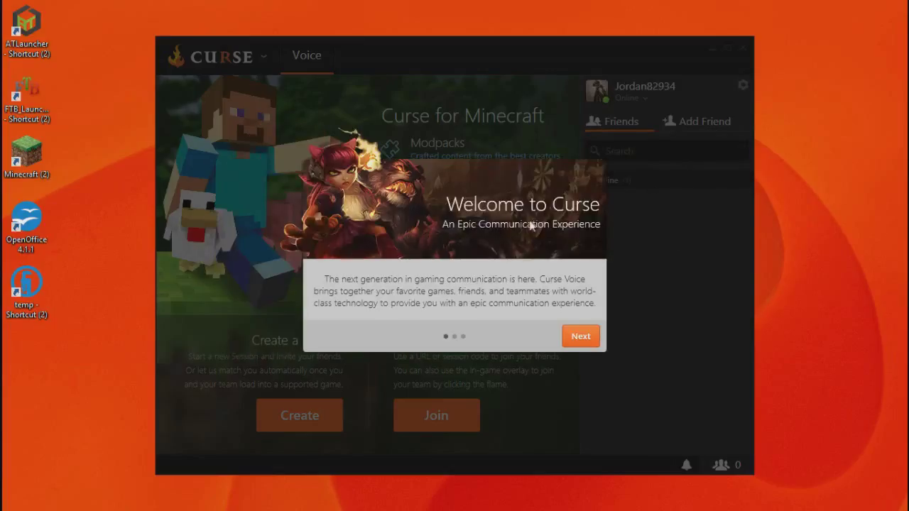
left_click(573, 343)
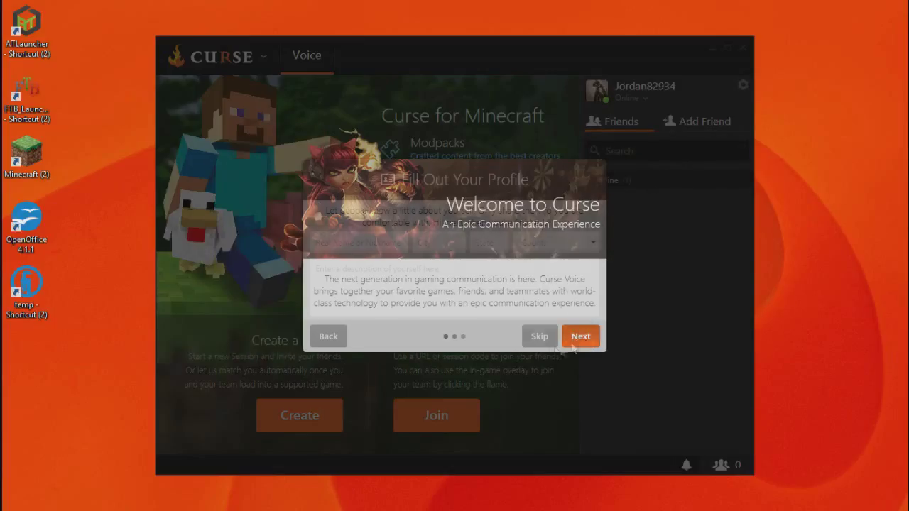
left_click(574, 339)
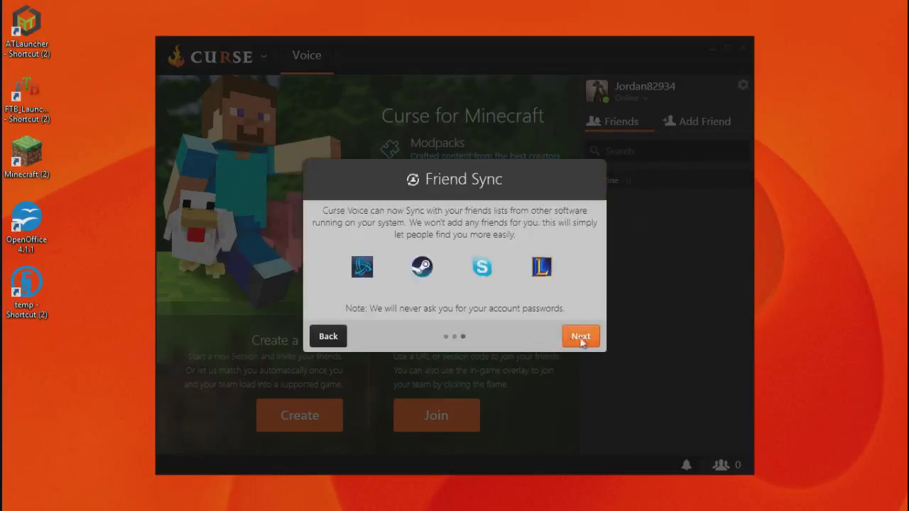
left_click(574, 339)
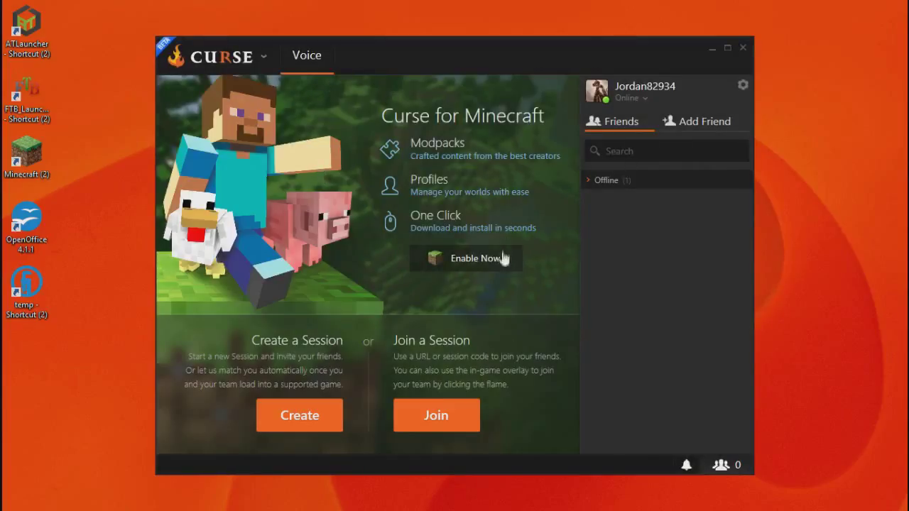
Enable Curse for Minecraft and install its missing components.
left_click(469, 259)
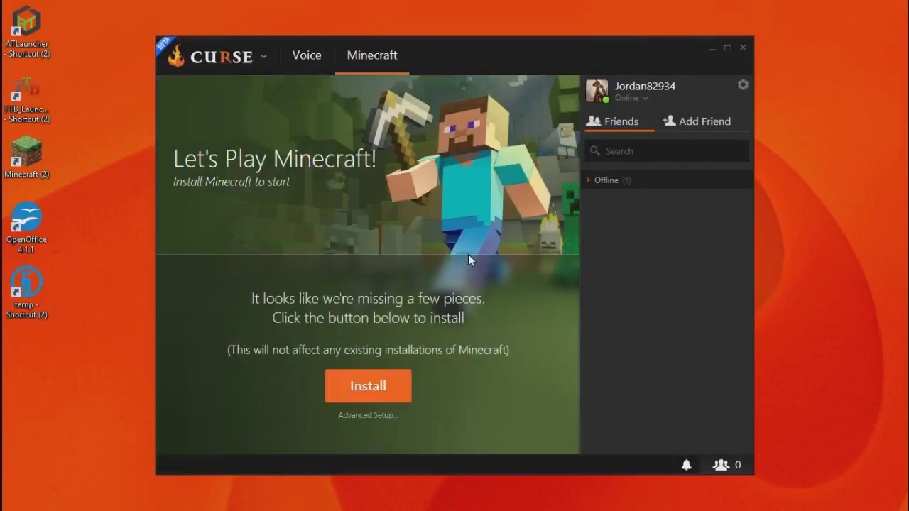
left_click(366, 392)
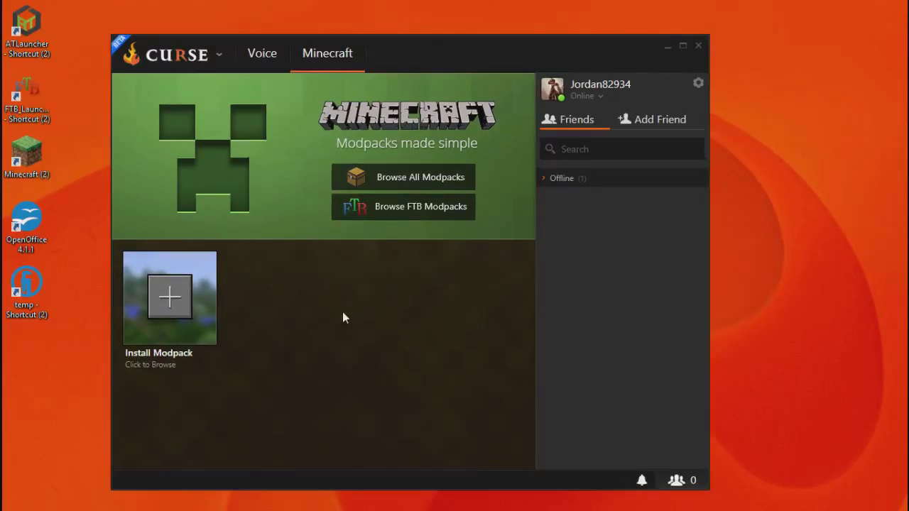
Create a custom modpack profile named potatopack for Minecraft 1.7.10 with modloader forge-10.13.2.1291.
left_click(166, 311)
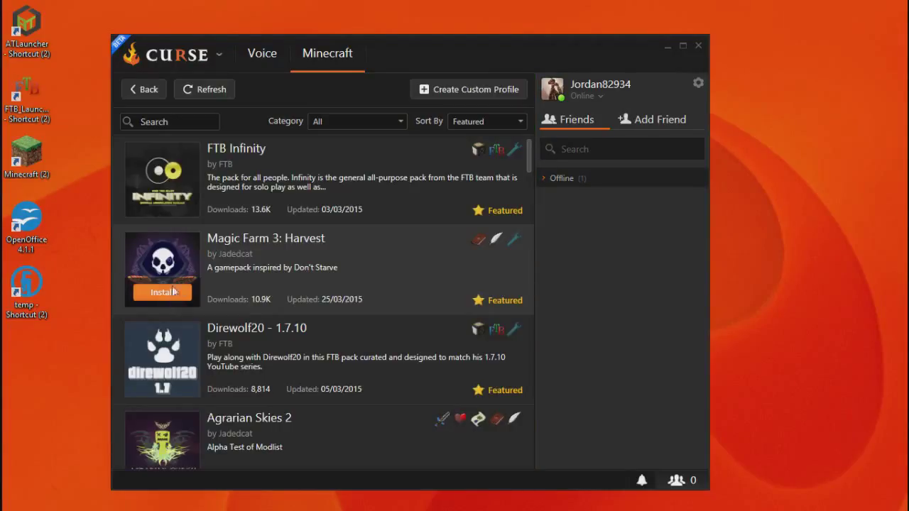
left_click(477, 88)
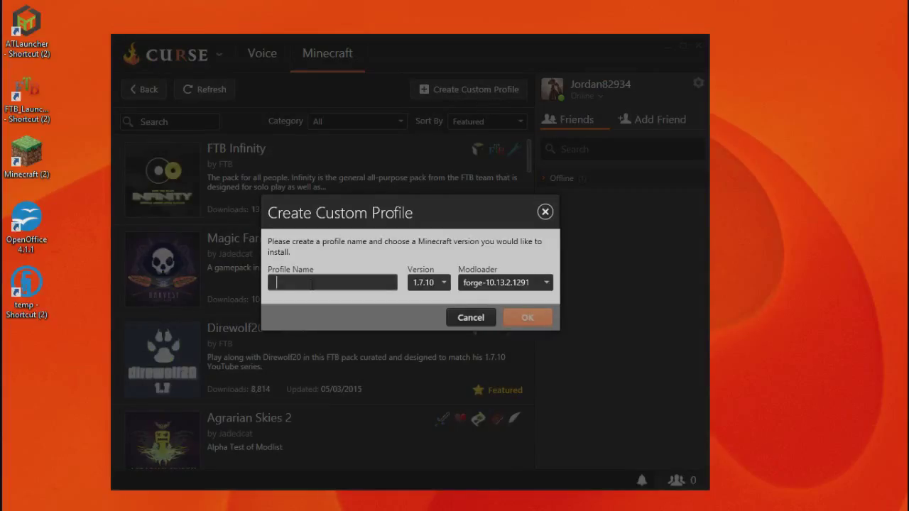
type("potatopack")
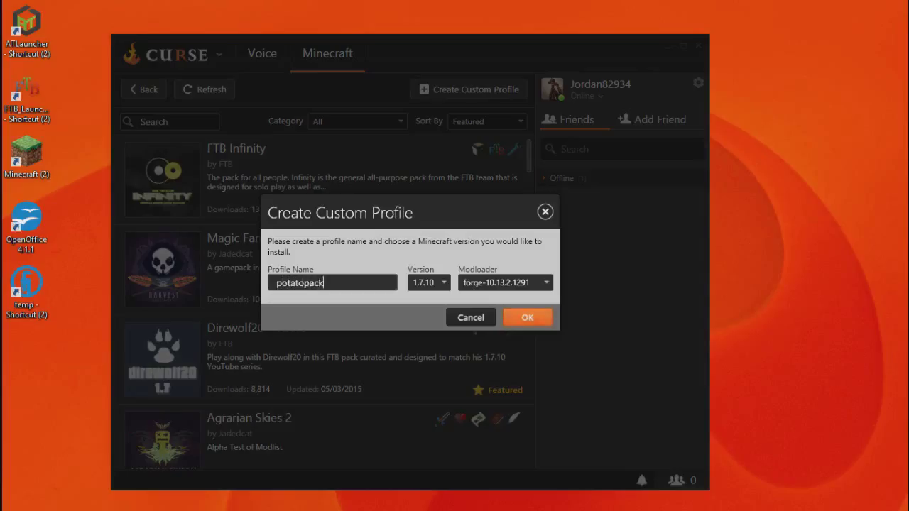
left_click(507, 322)
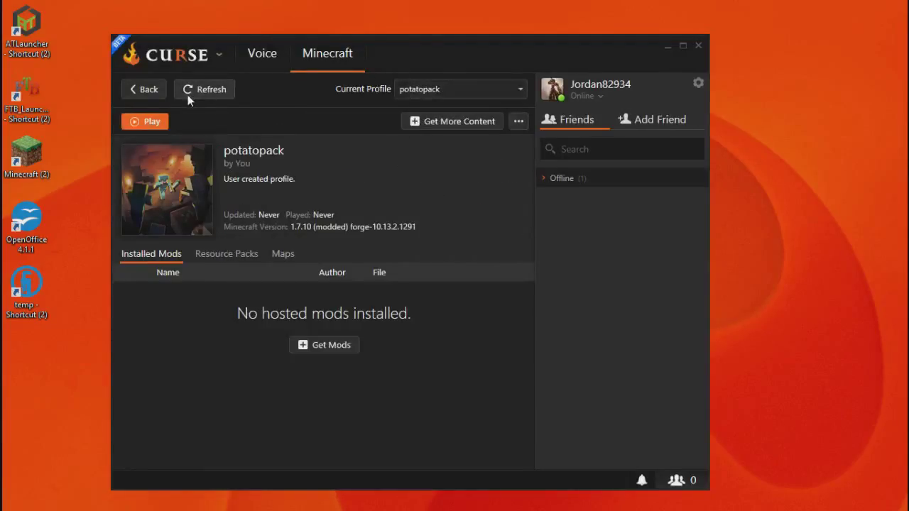
Open the potatopack profile's folder, minimize Curse and move the folder window aside to uncover the desktop icons.
left_click(519, 122)
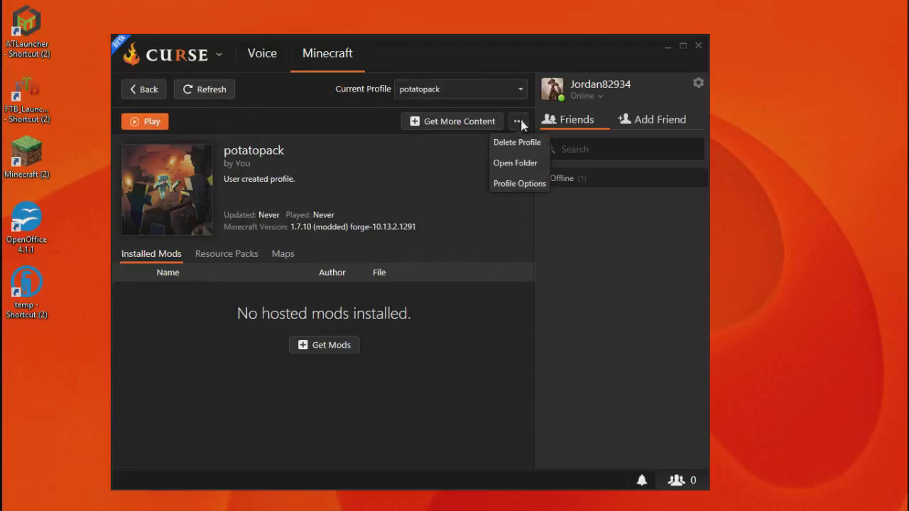
left_click(514, 158)
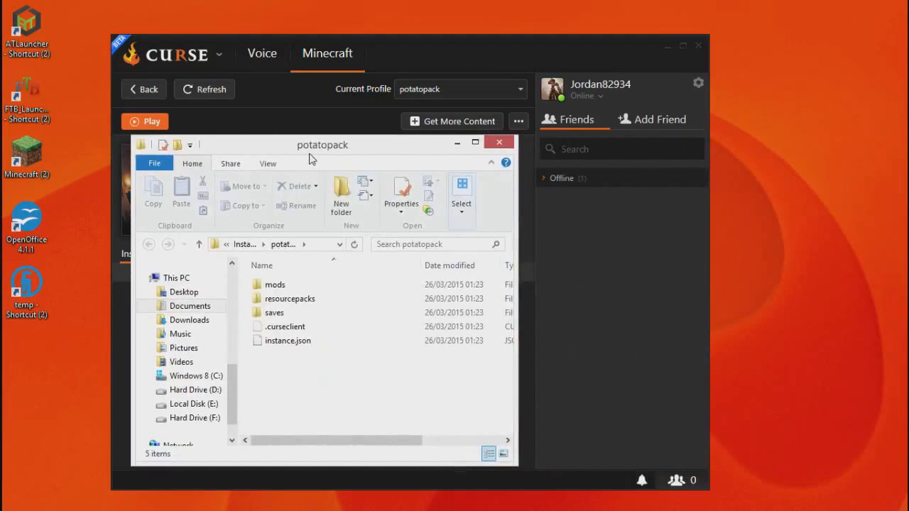
left_click(666, 49)
left_click(665, 50)
left_click_drag(375, 152, 250, 162)
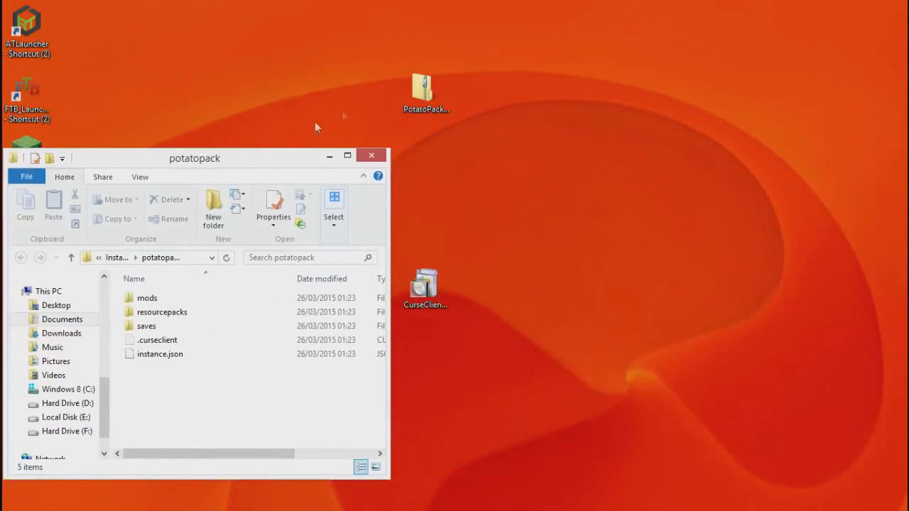
Move PotatoPack.zip clear of the folder window, open it in 7-Zip and go into its PotatoPack folder.
left_click_drag(420, 89, 724, 110)
right_click(724, 110)
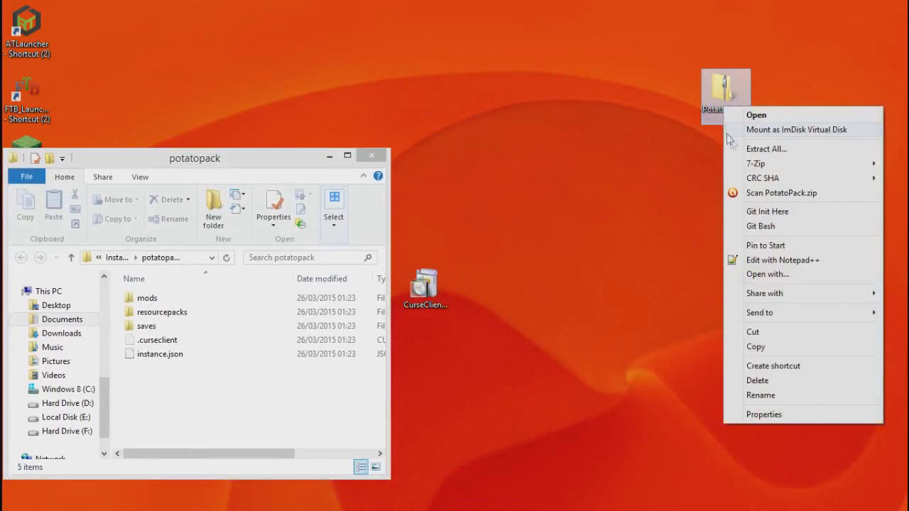
mouse_move(755, 164)
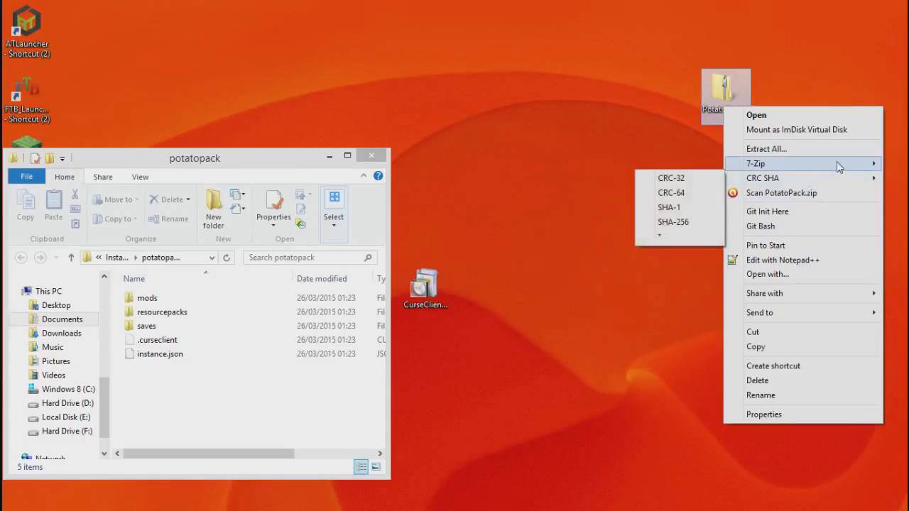
left_click(687, 169)
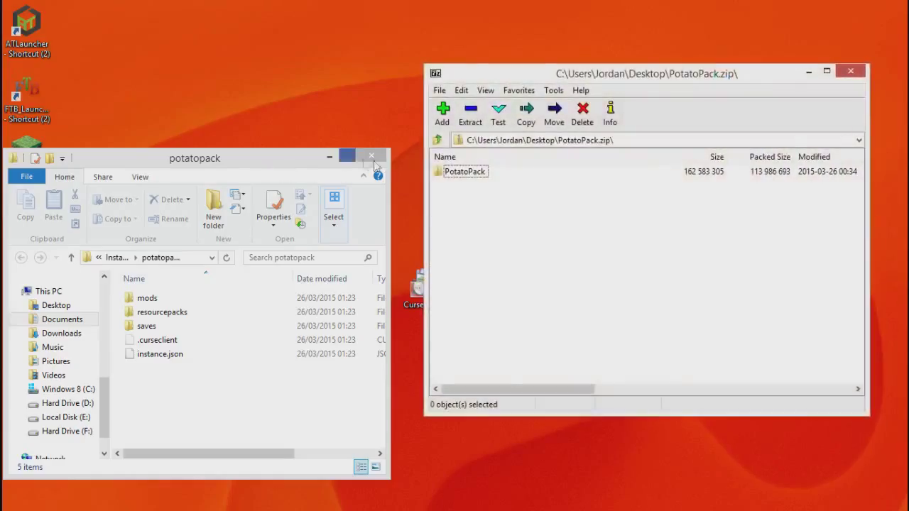
mouse_move(463, 175)
left_mouse_down()
mouse_move(317, 264)
mouse_move(480, 177)
left_mouse_up()
double_click(479, 177)
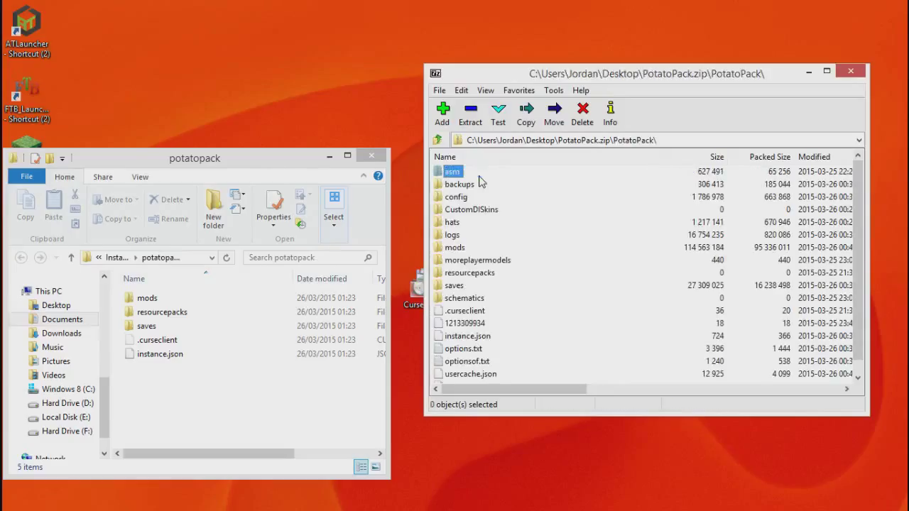
Copy everything from the archive's PotatoPack folder into the potatopack profile folder, replacing files with the same names.
key("ctrl+a")
left_click_drag(481, 182, 128, 393)
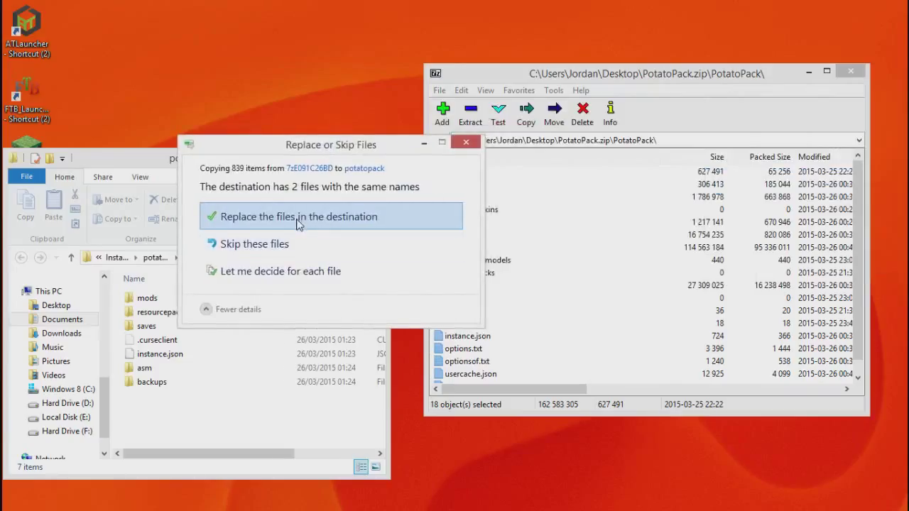
left_click(298, 219)
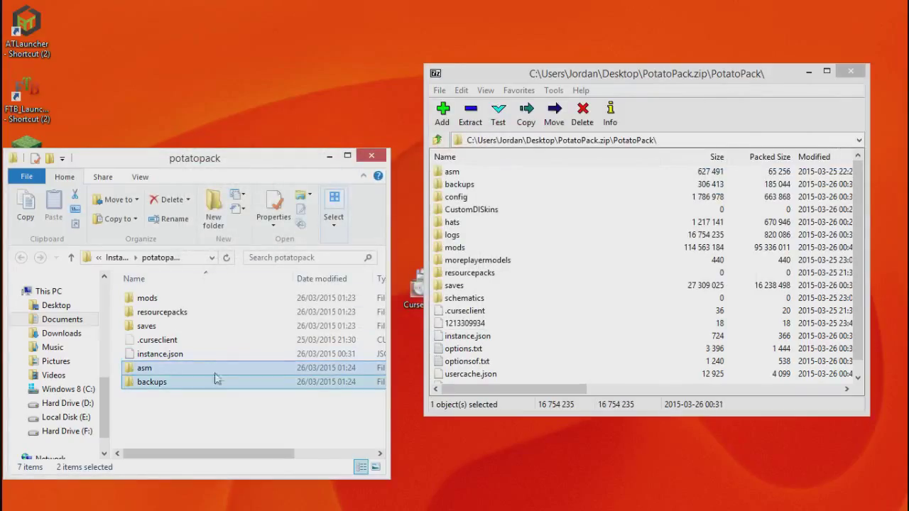
left_click(181, 411)
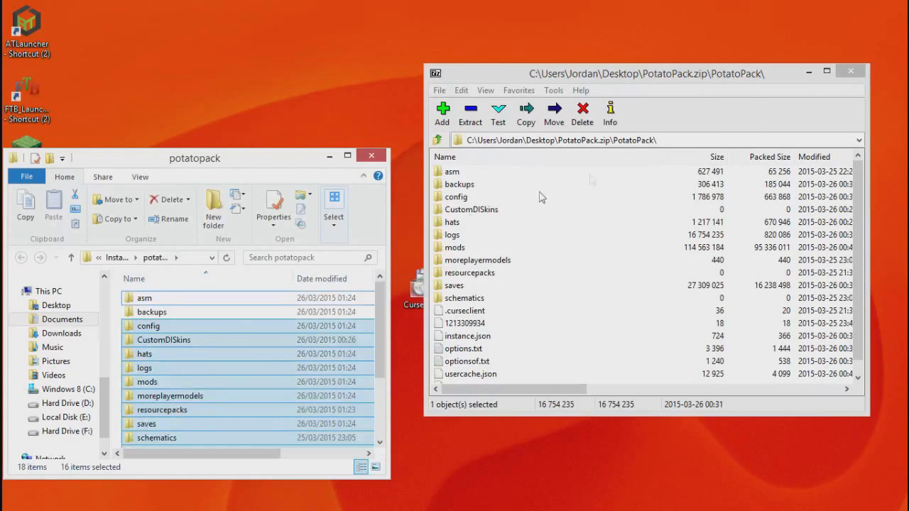
Close the archive and the profile folder, and put PotatoPack.zip back in the middle of the desktop.
left_click(840, 69)
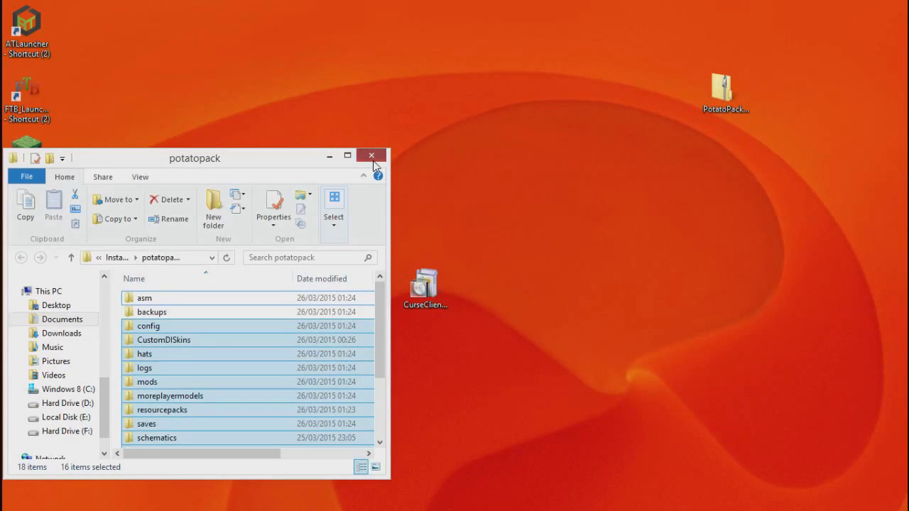
left_click(372, 156)
left_click_drag(724, 107, 430, 106)
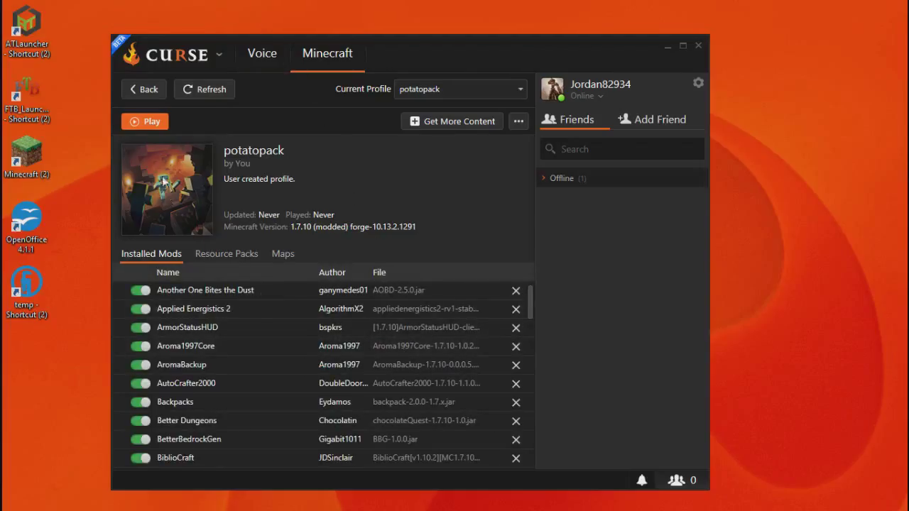
Return to the Minecraft modpack overview in Curse and look over the installed profiles.
left_click(148, 90)
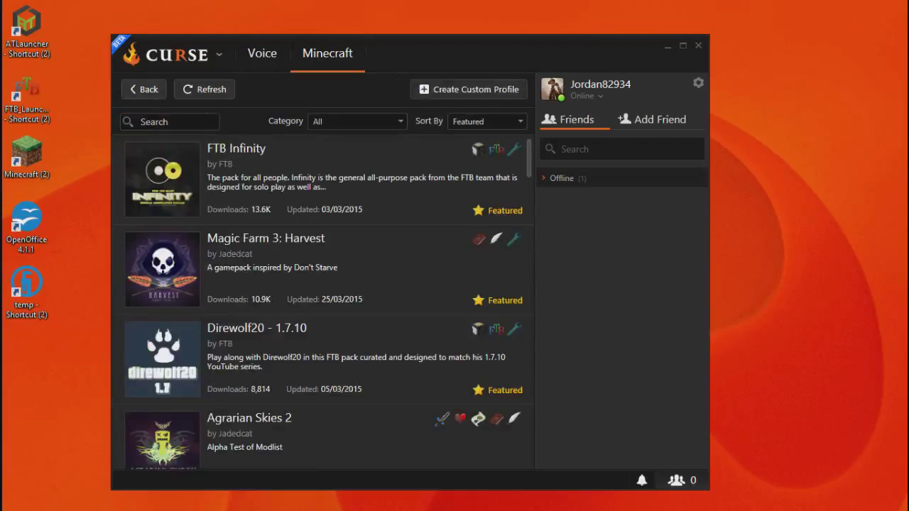
left_click(147, 90)
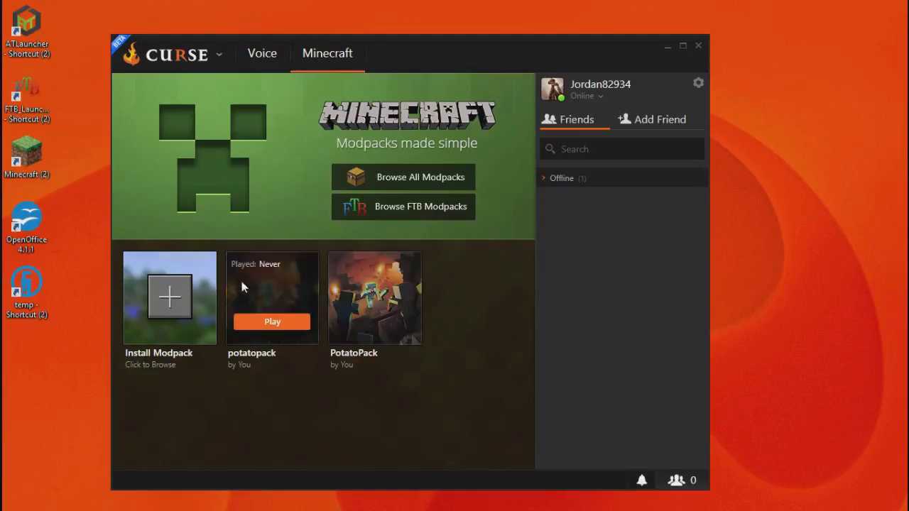
mouse_move(348, 284)
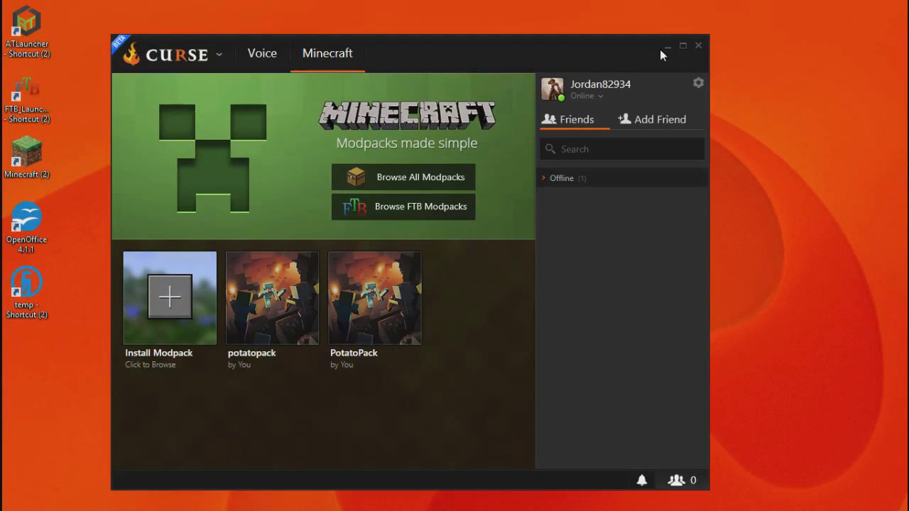
Move the Curse window down to expose the PotatoPack archive on the desktop, and move it back up.
left_click_drag(519, 54, 521, 178)
left_click(426, 91)
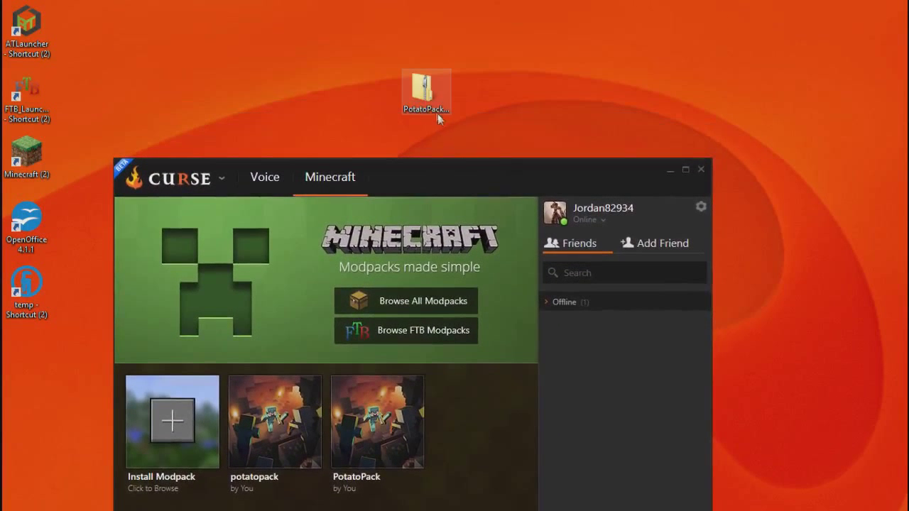
left_click(294, 404)
left_click_drag(543, 177, 521, 48)
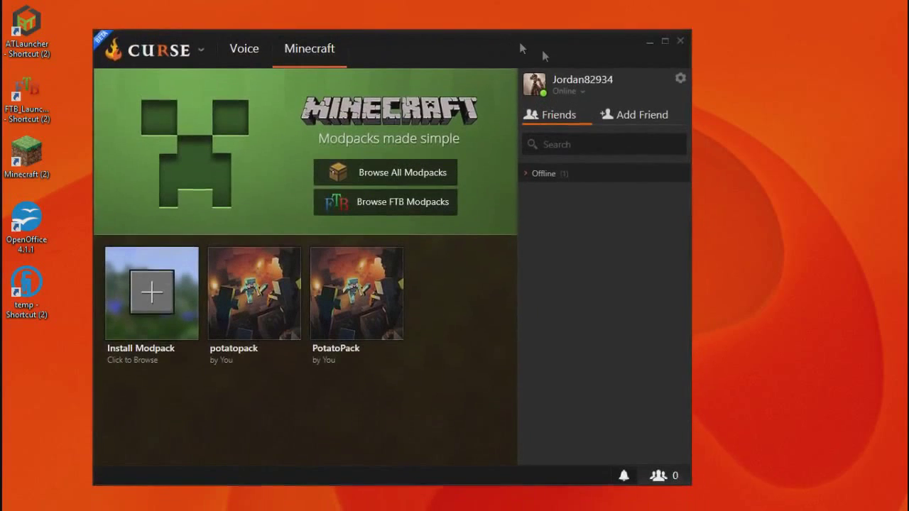
Look over the potatopack and PotatoPack profile pages in turn, returning to the modpack overview.
left_click(680, 78)
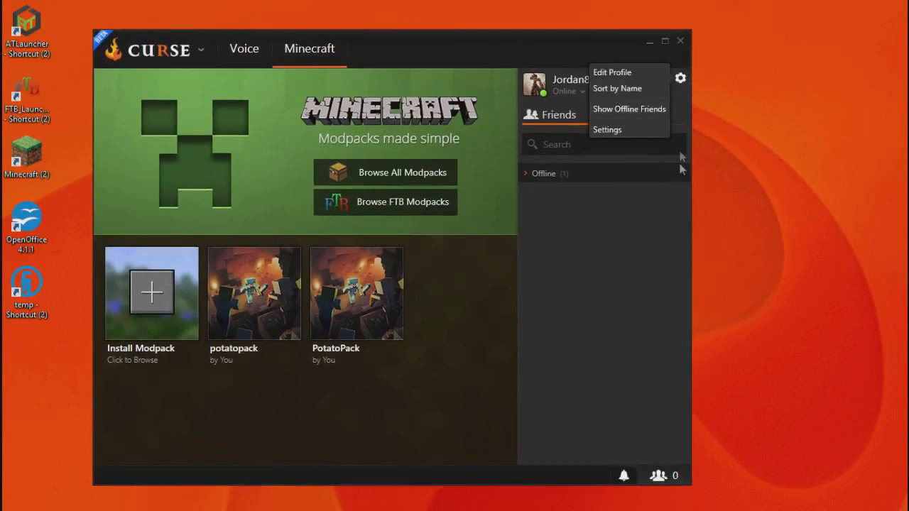
mouse_move(268, 280)
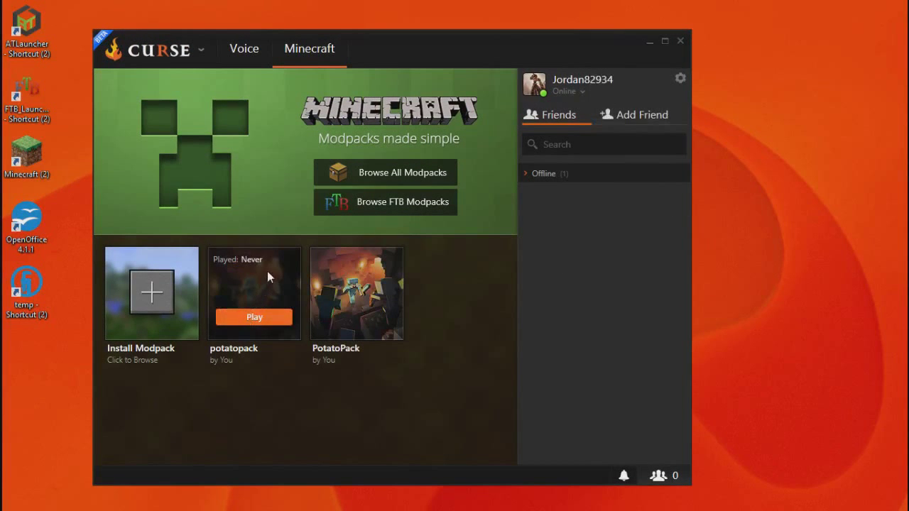
left_click(258, 343)
left_click(122, 85)
left_click(350, 290)
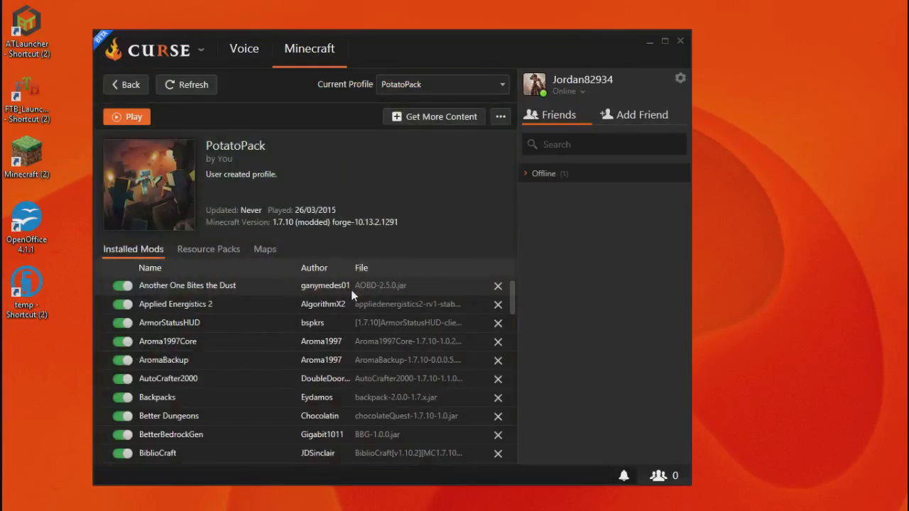
left_click(130, 84)
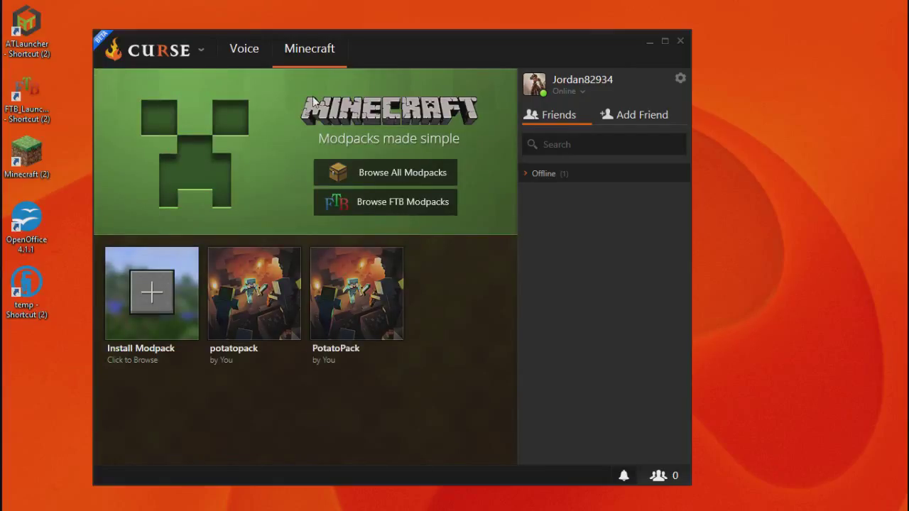
Open the PotatoPack profile's folder on disk and look through its subfolders and configuration files.
mouse_move(350, 288)
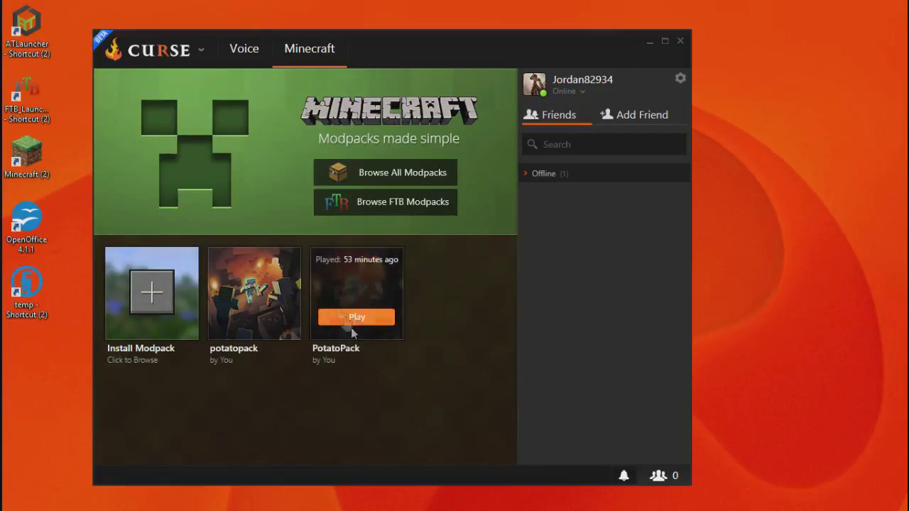
left_click(338, 273)
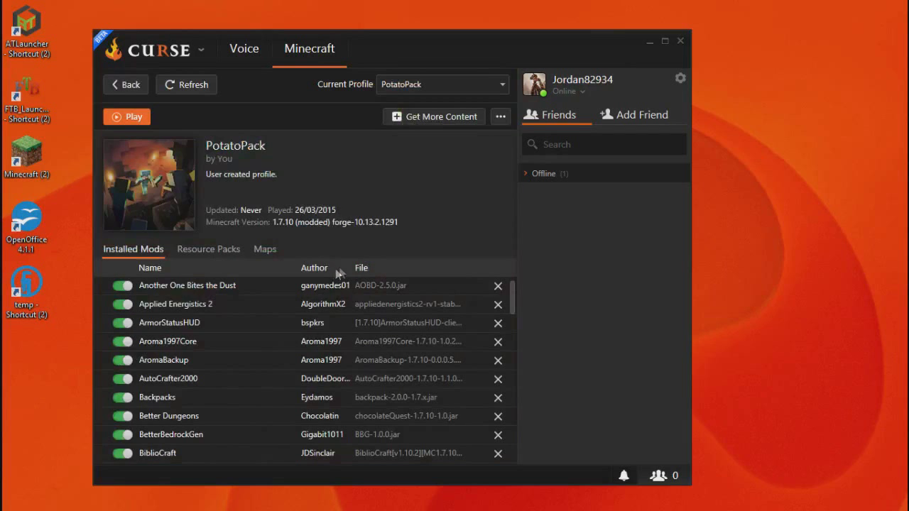
left_click(501, 117)
left_click(504, 156)
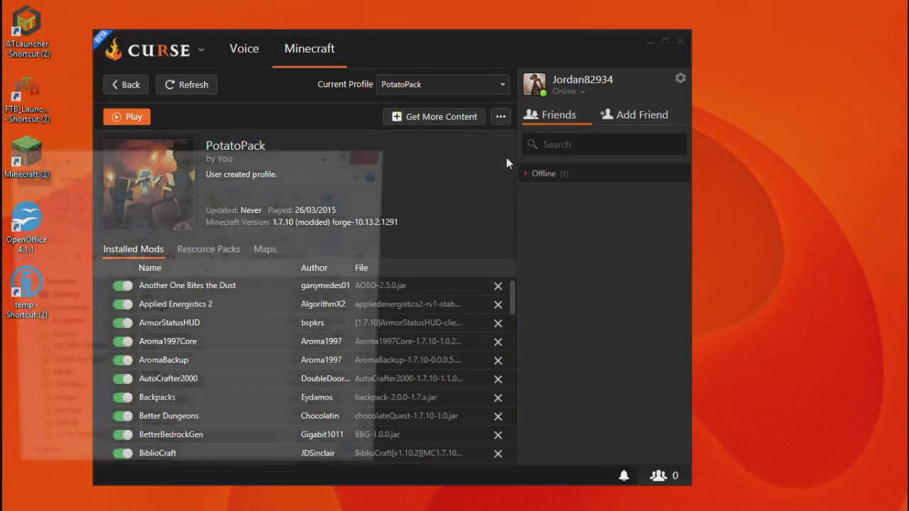
scroll(258, 319, "down", 3)
left_click(257, 317)
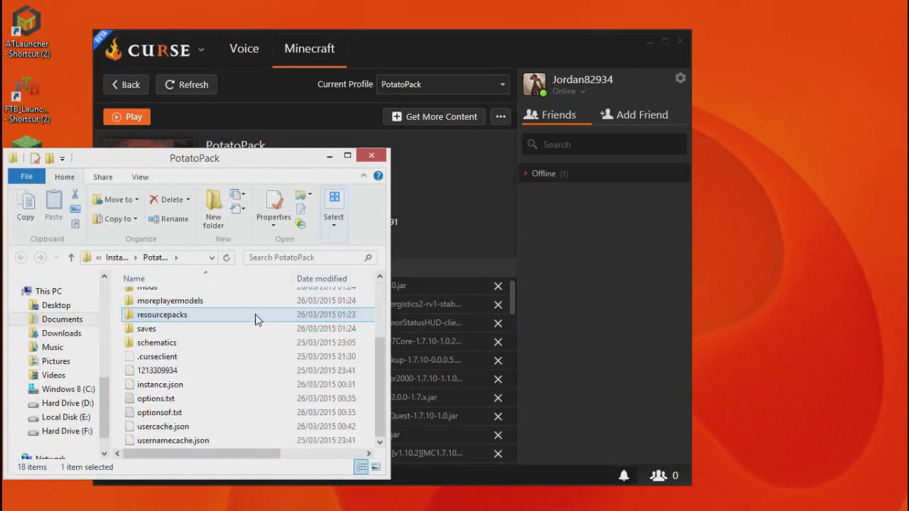
left_click(276, 398)
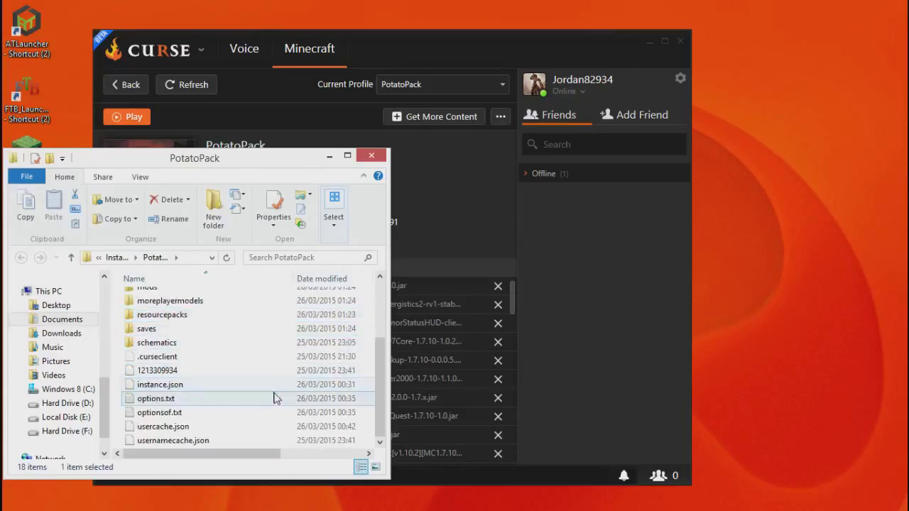
left_click(279, 384)
left_click(279, 356)
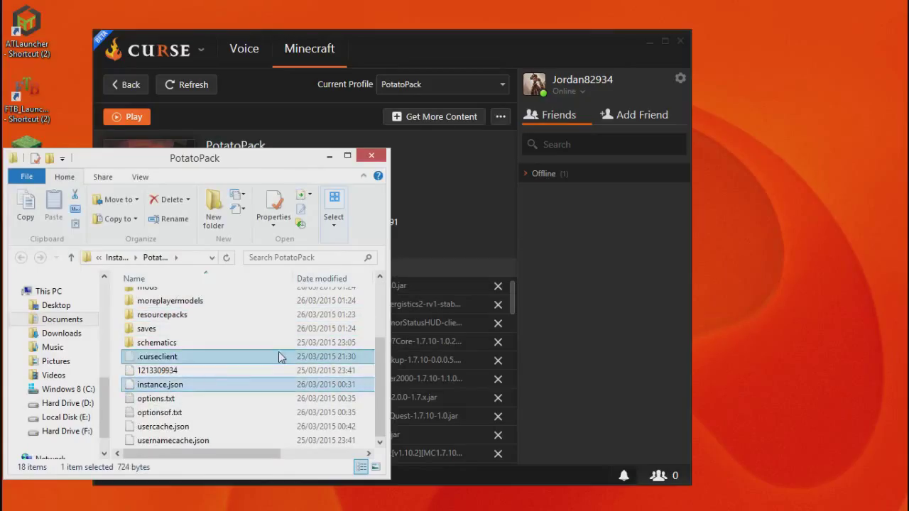
View the contents of options.txt, close it and the profile folder, and return to the modpack overview.
double_click(238, 398)
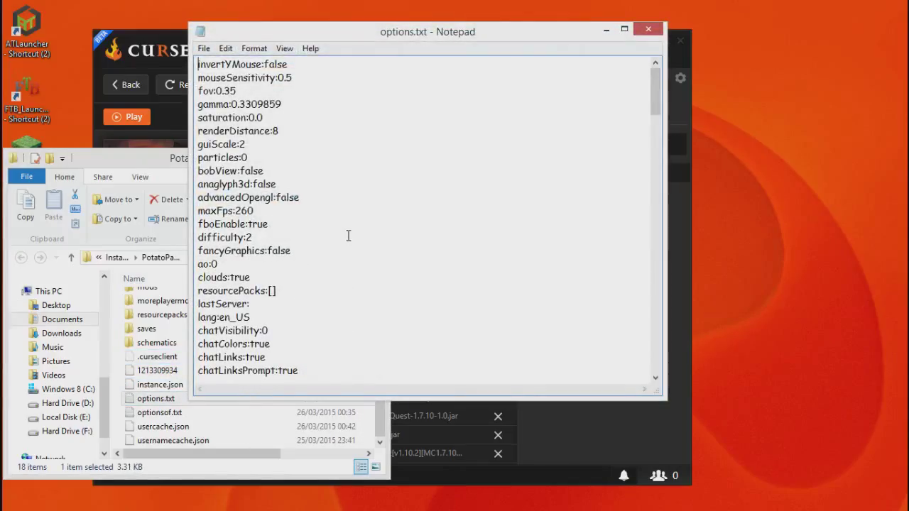
left_click(646, 30)
scroll(213, 341, "up", 3)
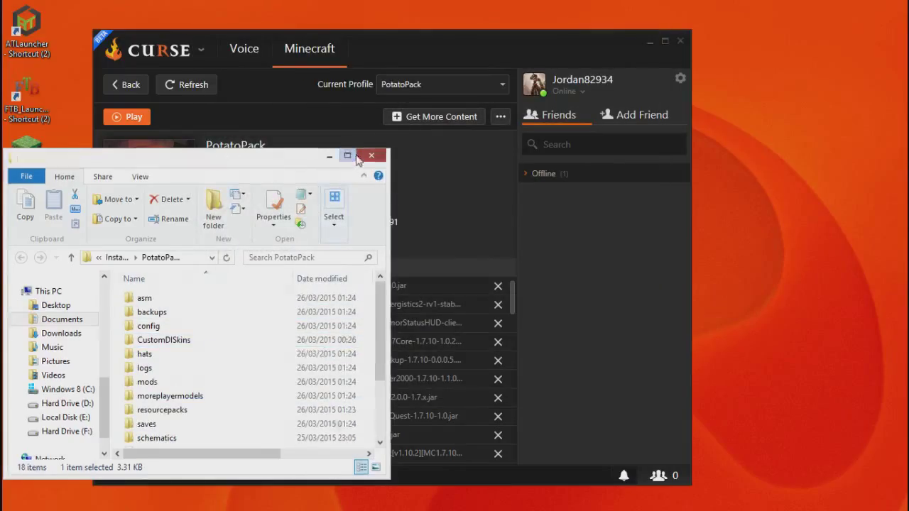
left_click(366, 156)
left_click(125, 84)
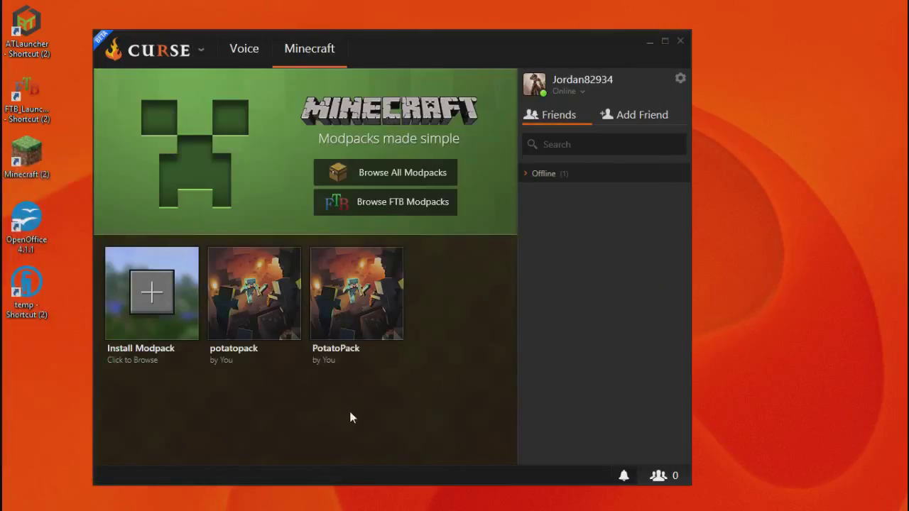
Rename the PotatoPack profile to the account's username followed by "'s Modpack" in its profile options.
mouse_move(357, 325)
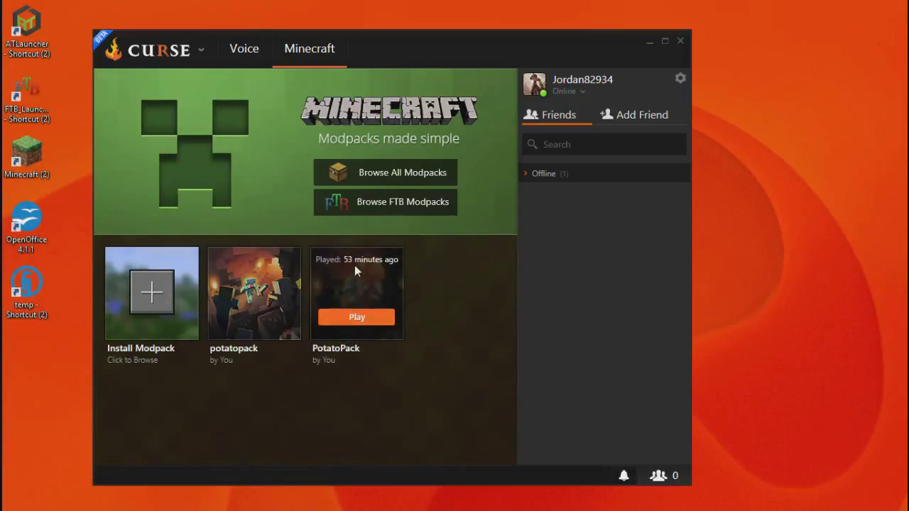
left_click(342, 354)
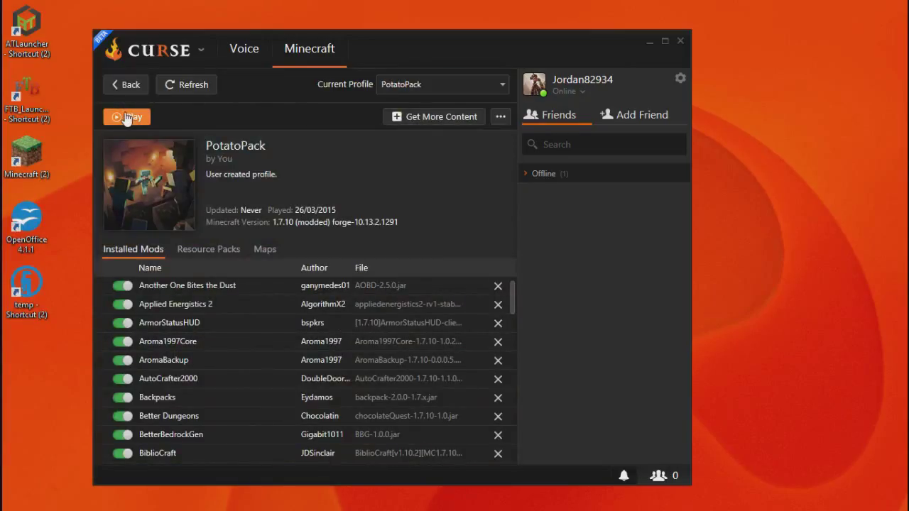
left_click(431, 85)
left_click(433, 85)
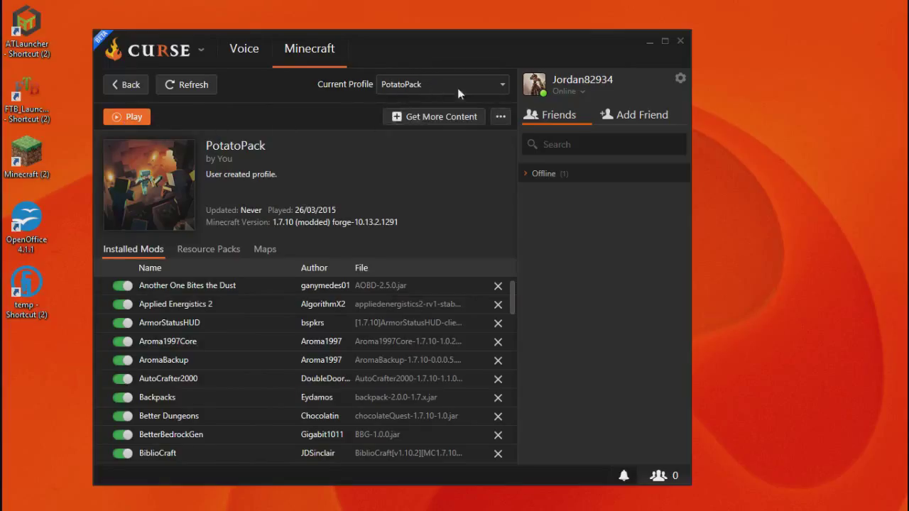
left_click(502, 116)
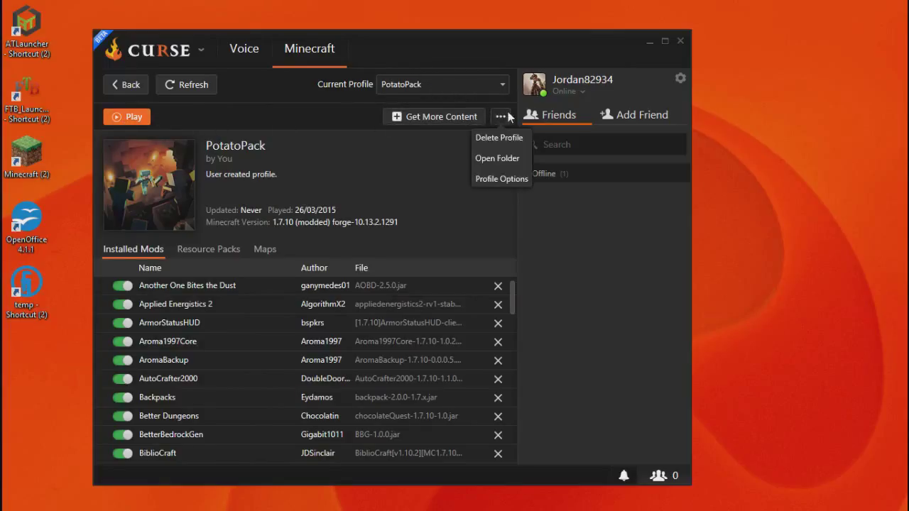
left_click(510, 179)
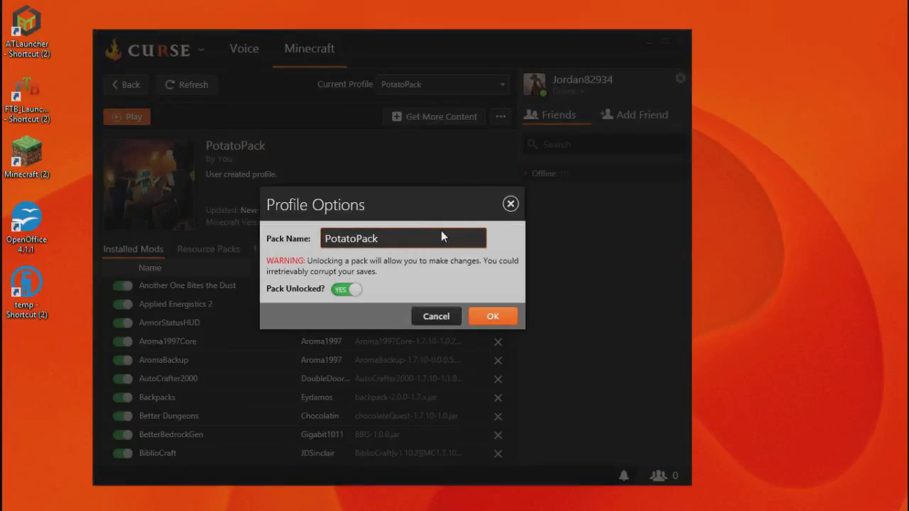
key("ctrl+a")
key("BackSpace")
type("Jordna829")
key("BackSpace")
key("BackSpace")
key("BackSpace")
type("an82934's Modpack")
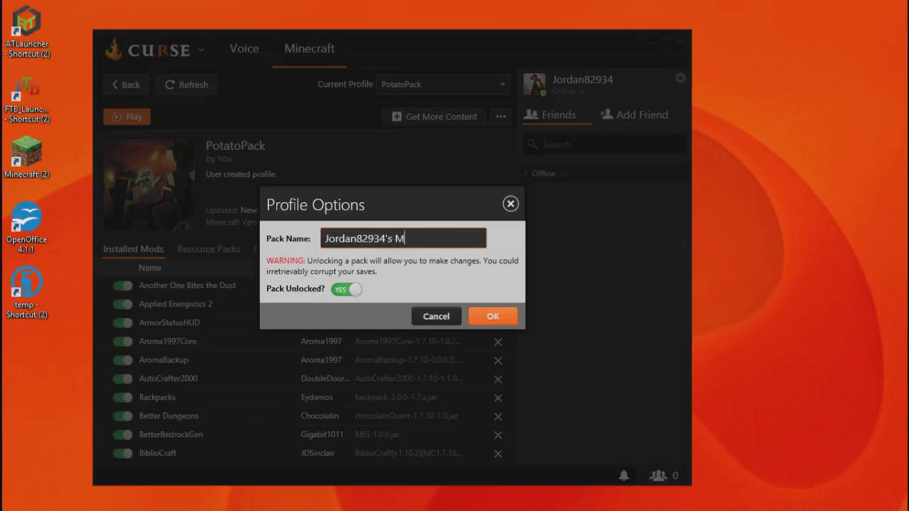
key("Return")
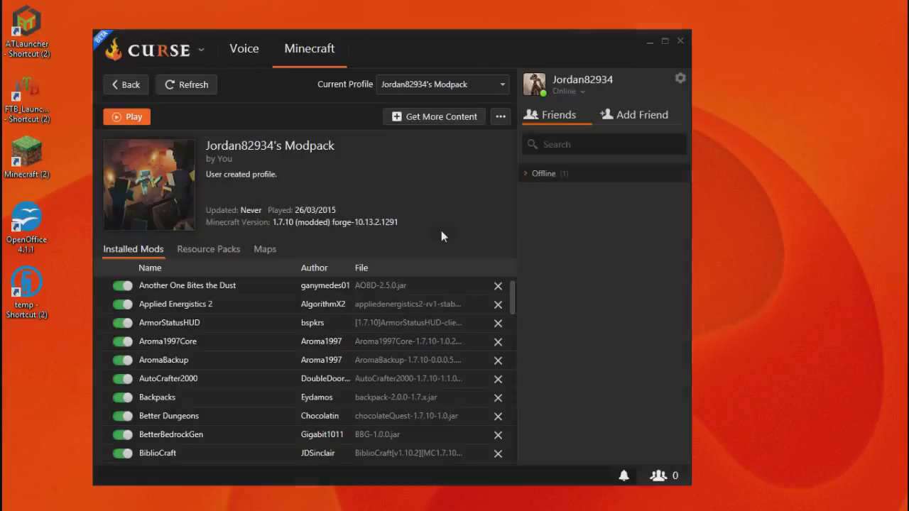
Launch the previously played renamed profile from the modpack overview and start the game in the Minecraft Launcher.
left_click(140, 90)
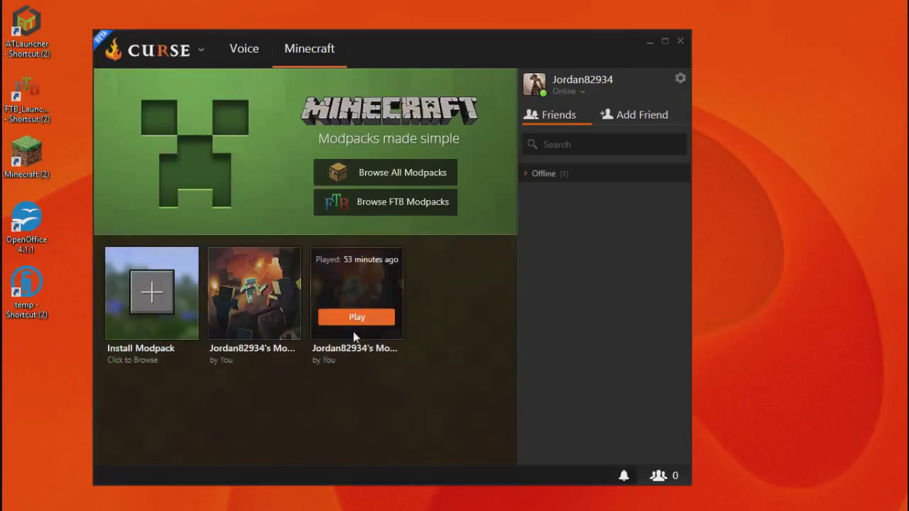
mouse_move(278, 331)
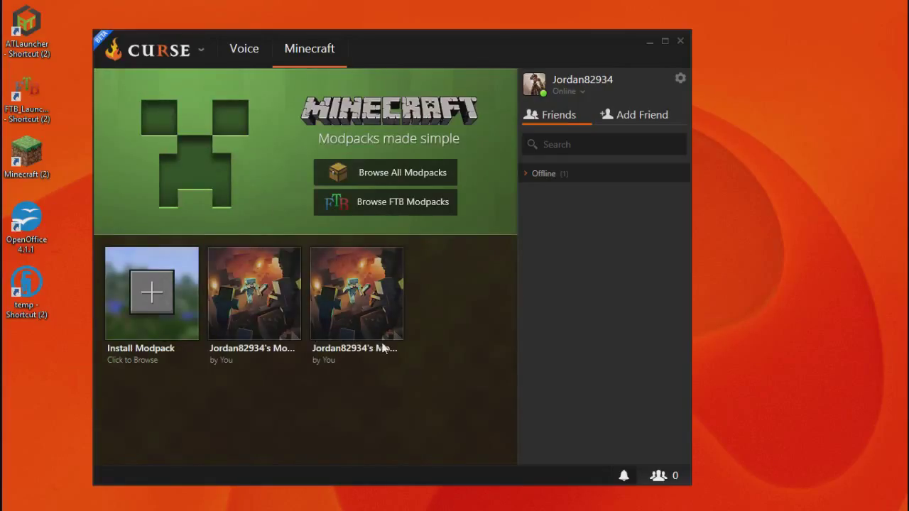
mouse_move(326, 319)
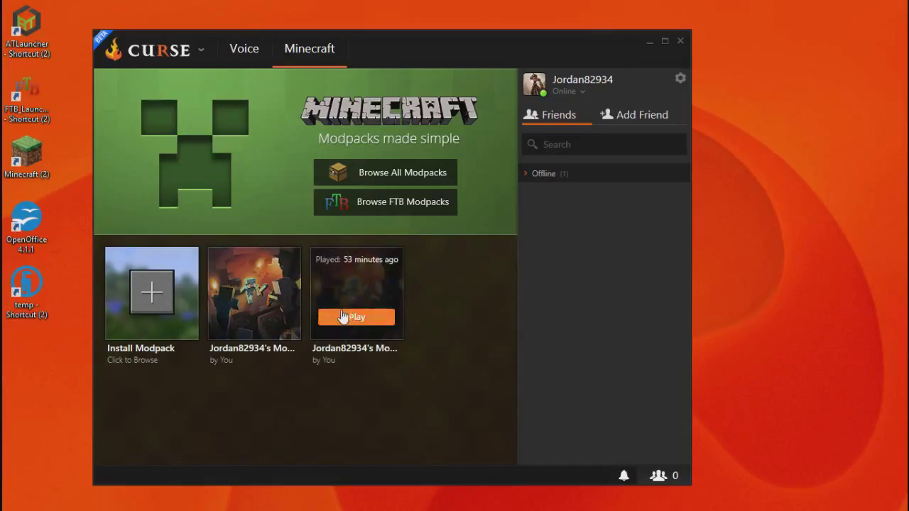
left_click(343, 317)
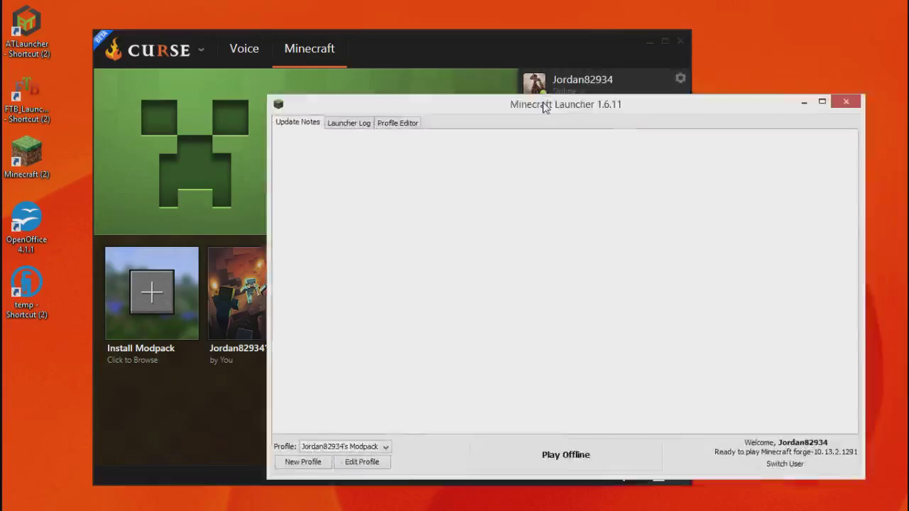
left_click_drag(544, 110, 418, 89)
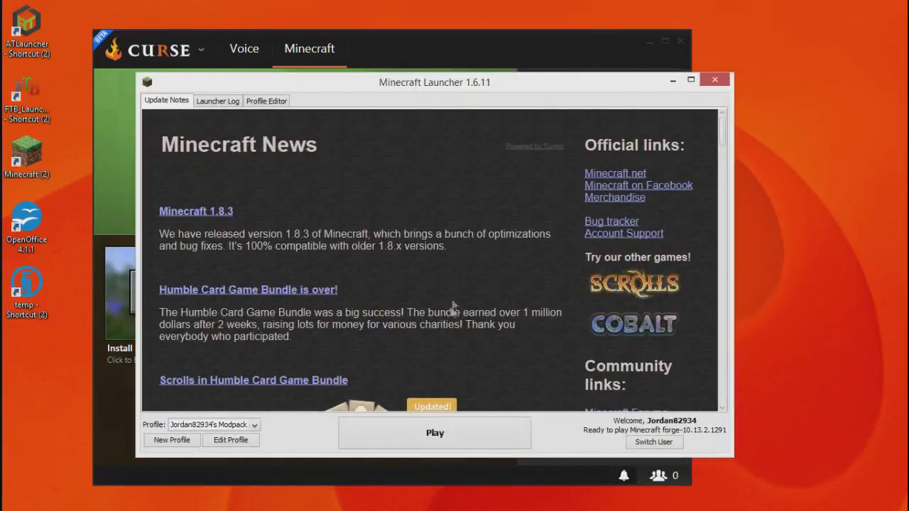
left_click(456, 435)
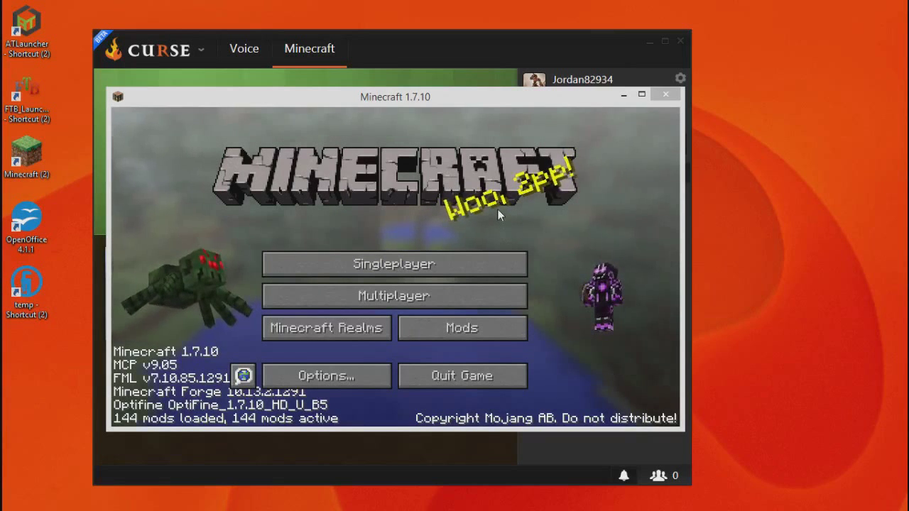
Maximize the Minecraft 1.7.10 window and delete the saved singleplayer world New World.
left_click(554, 268)
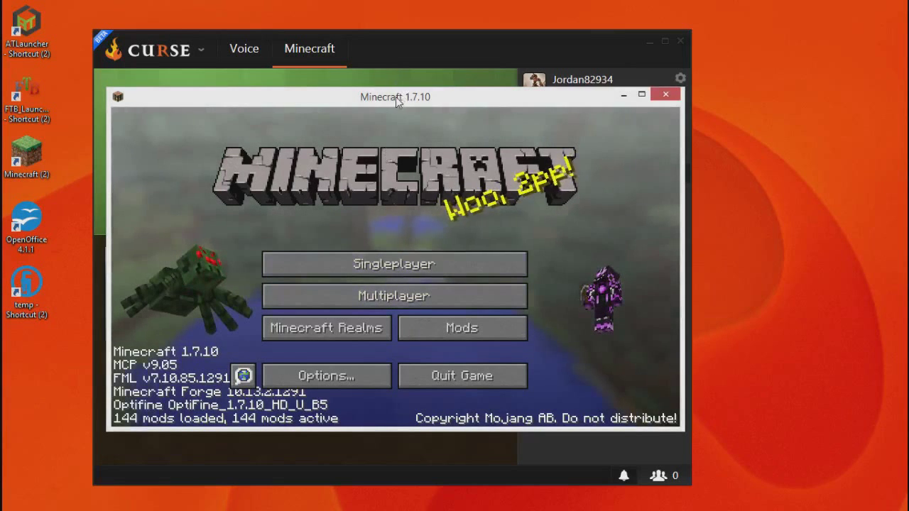
left_click_drag(396, 96, 399, 3)
left_click(446, 215)
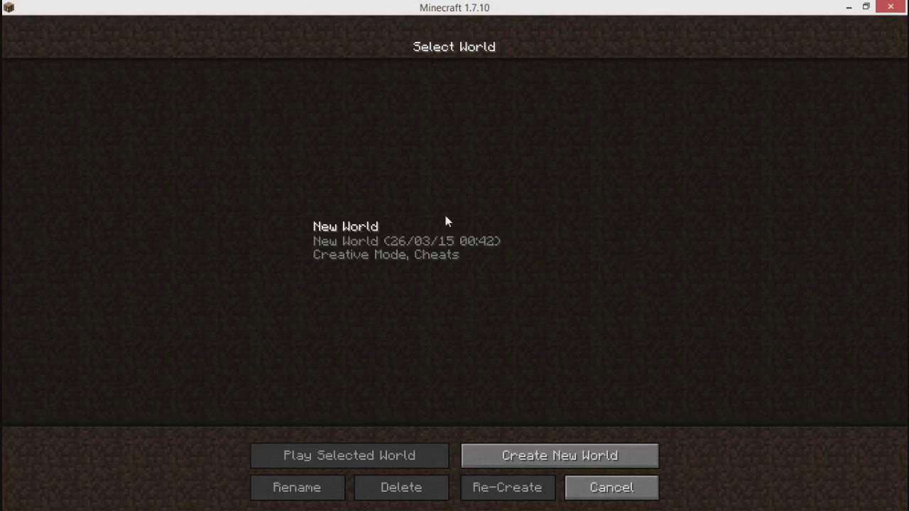
left_click(378, 237)
left_click(404, 489)
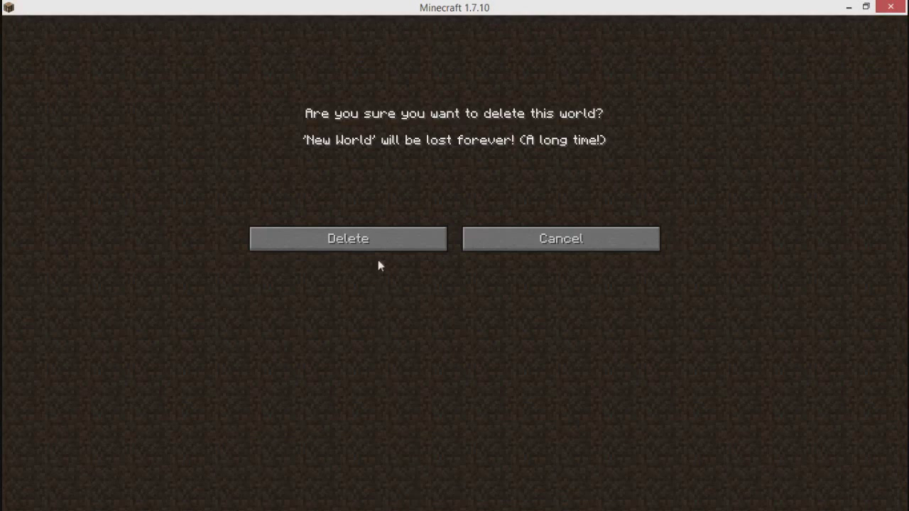
left_click(378, 242)
Create a singleplayer world named New World in Creative mode, cycling the world type past Amplified.
left_click(580, 449)
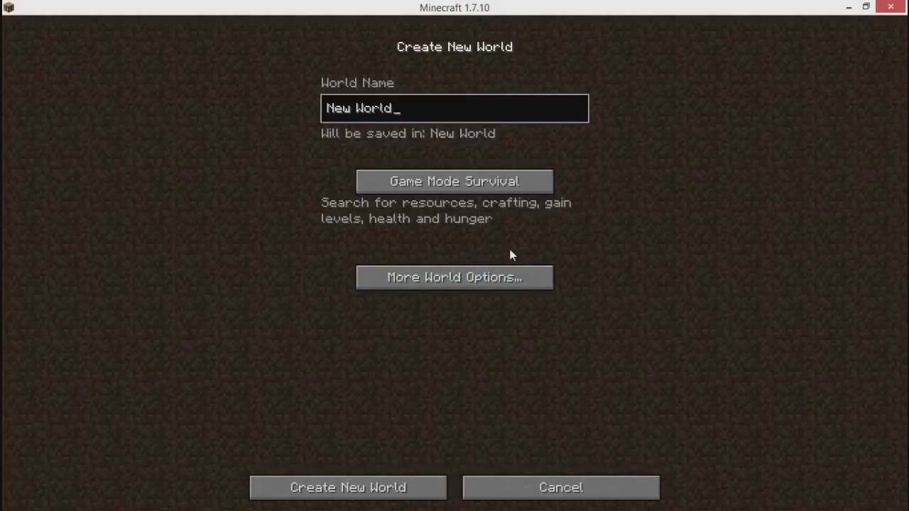
left_click(502, 187)
left_click(502, 187)
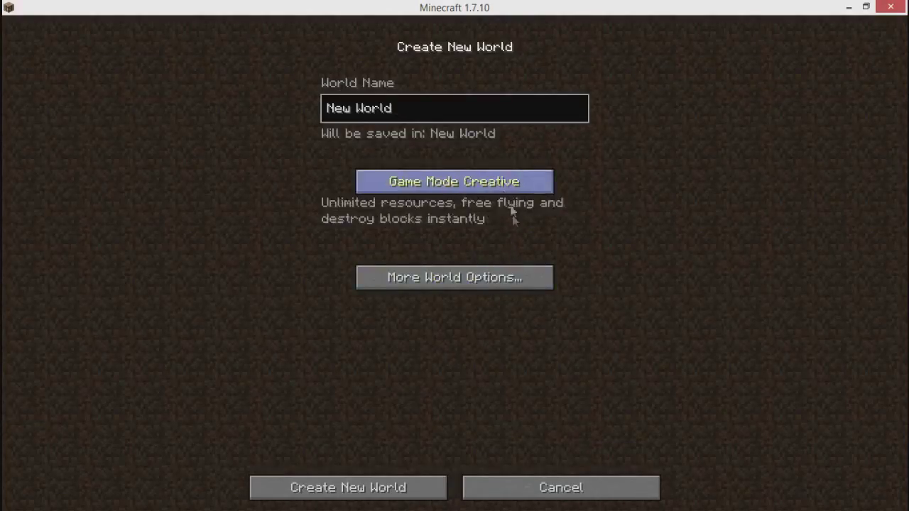
left_click(511, 277)
left_click(607, 168)
left_click(616, 168)
left_click(616, 166)
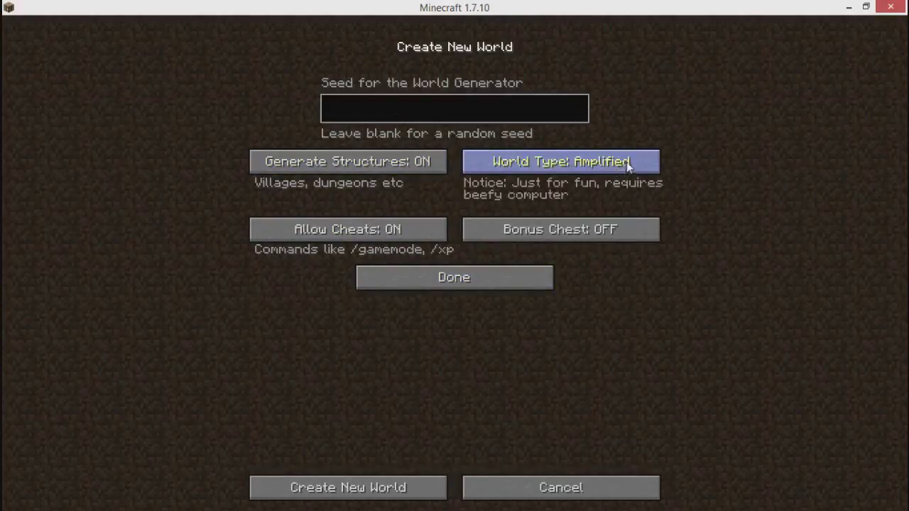
left_click(623, 163)
left_click(359, 482)
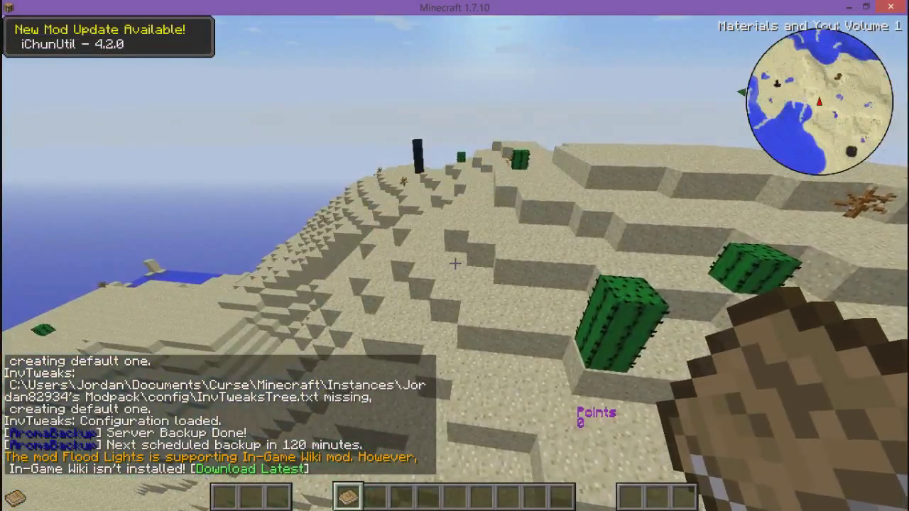
Open the in-game chat to read the recent messages, and close it.
key("t")
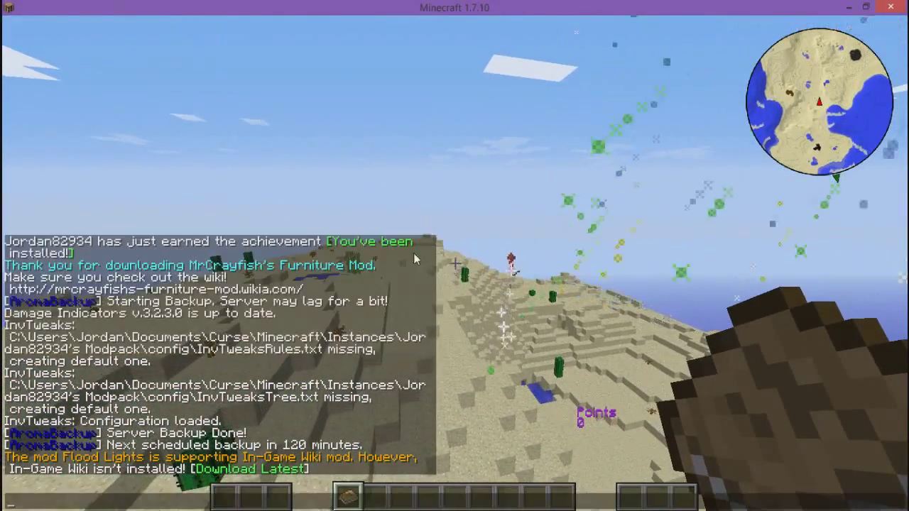
key("Escape")
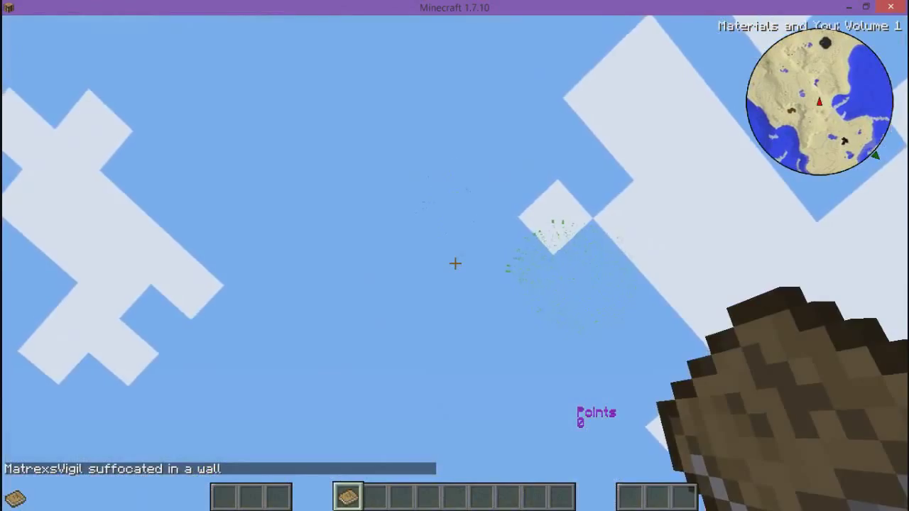
Switch to the empty fifth hotbar slot, and open the player inventory to look at it and close it.
scroll(455, 263, "down", 4)
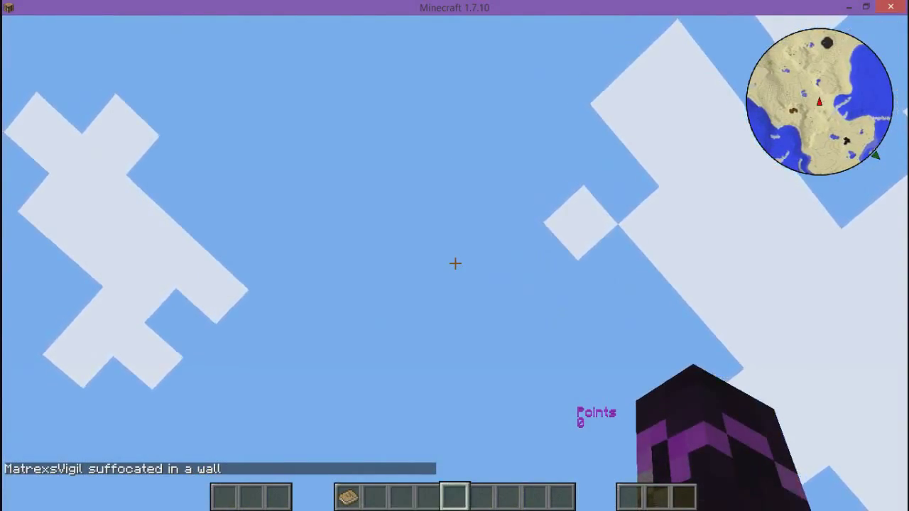
key("e")
key("e")
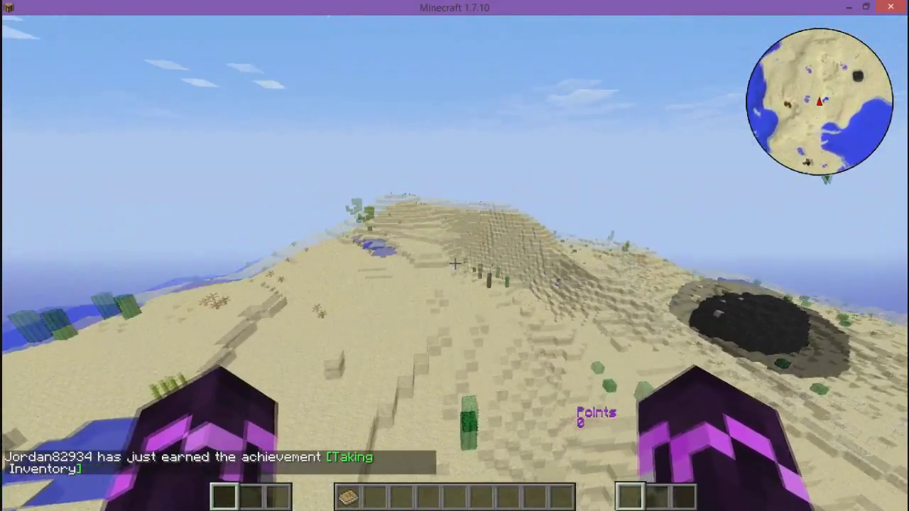
With the empty fifth hotbar slot selected, open the Sky Stone Chest inside the dark stone crater to check its contents, and close it.
key("5")
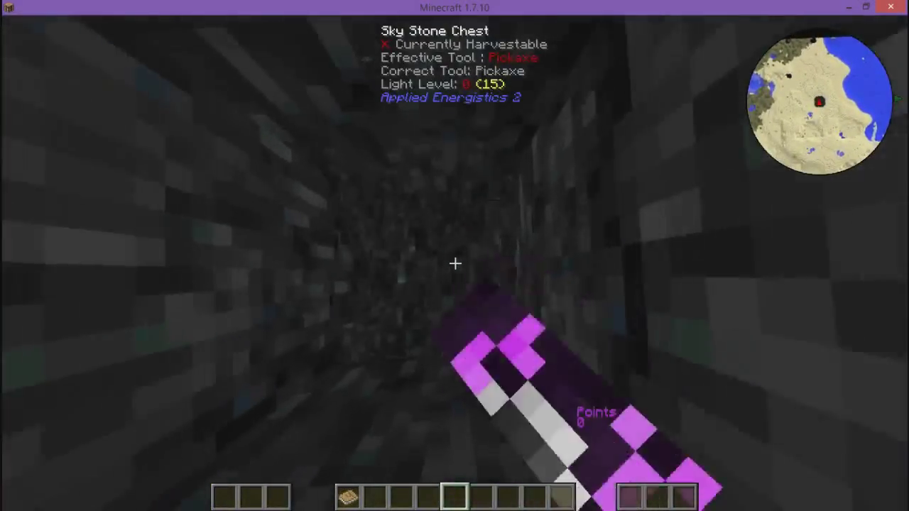
right_click(454, 263)
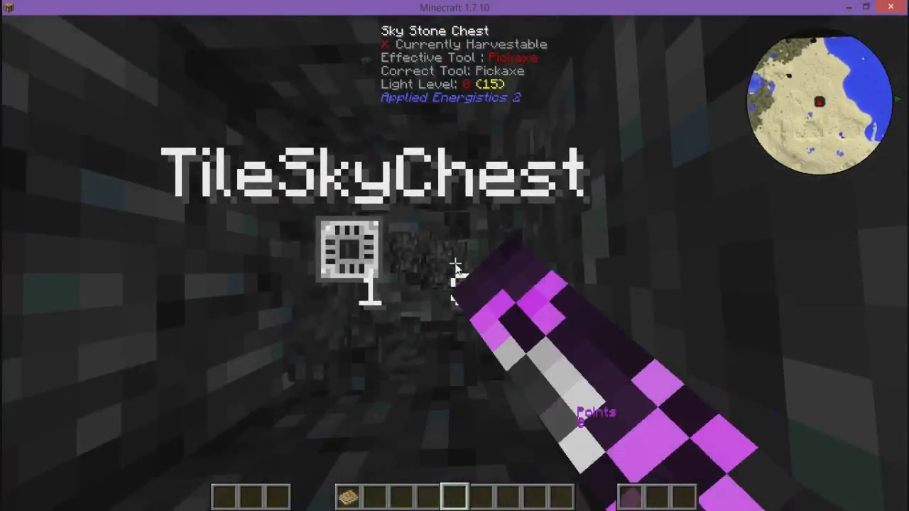
key("Escape")
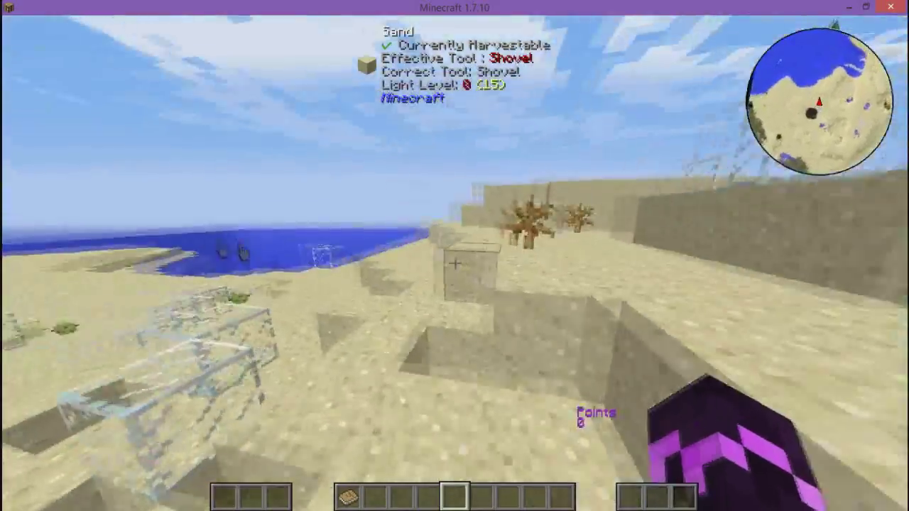
Briefly toggle the debug overlay, and switch to the front-facing third-person view with the HUD hidden.
key("F3")
key("F3")
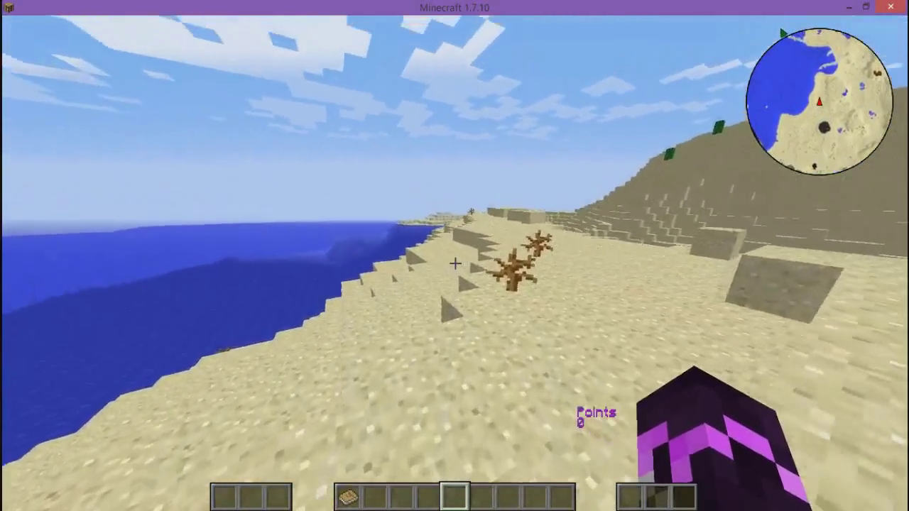
key("F5")
key("F5")
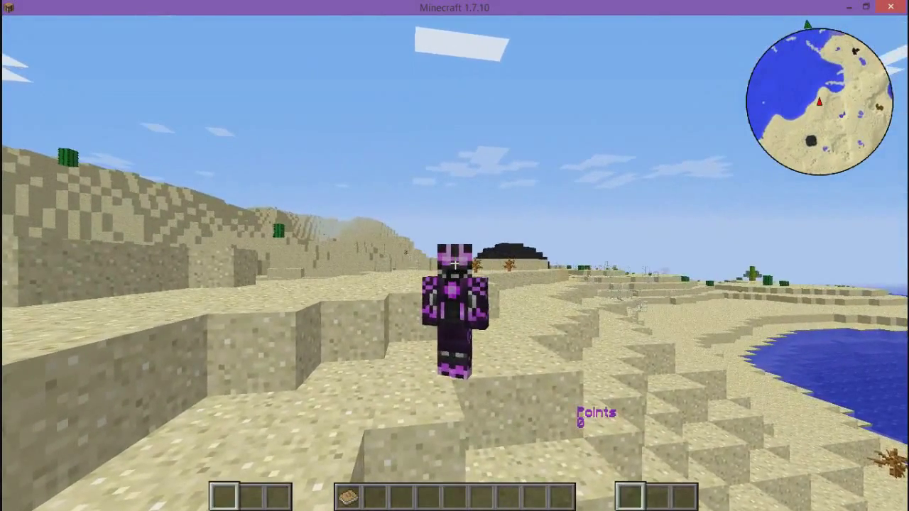
key("F1")
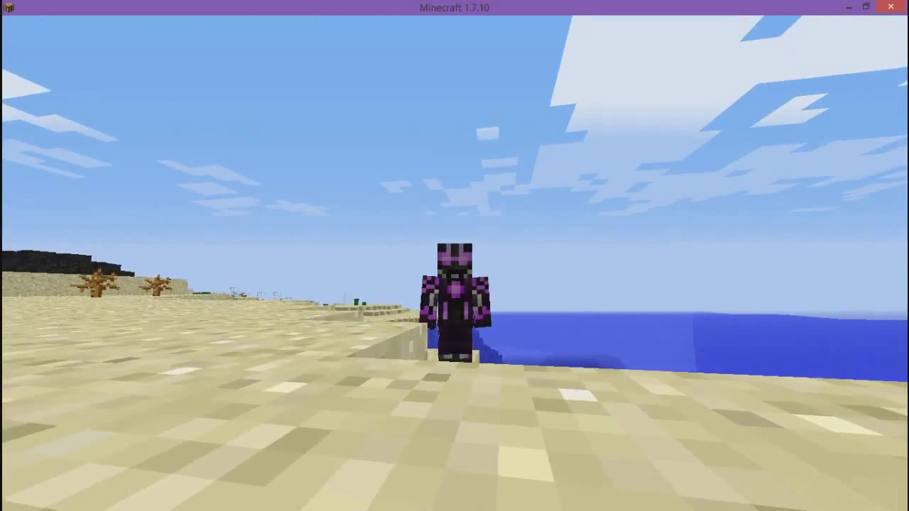